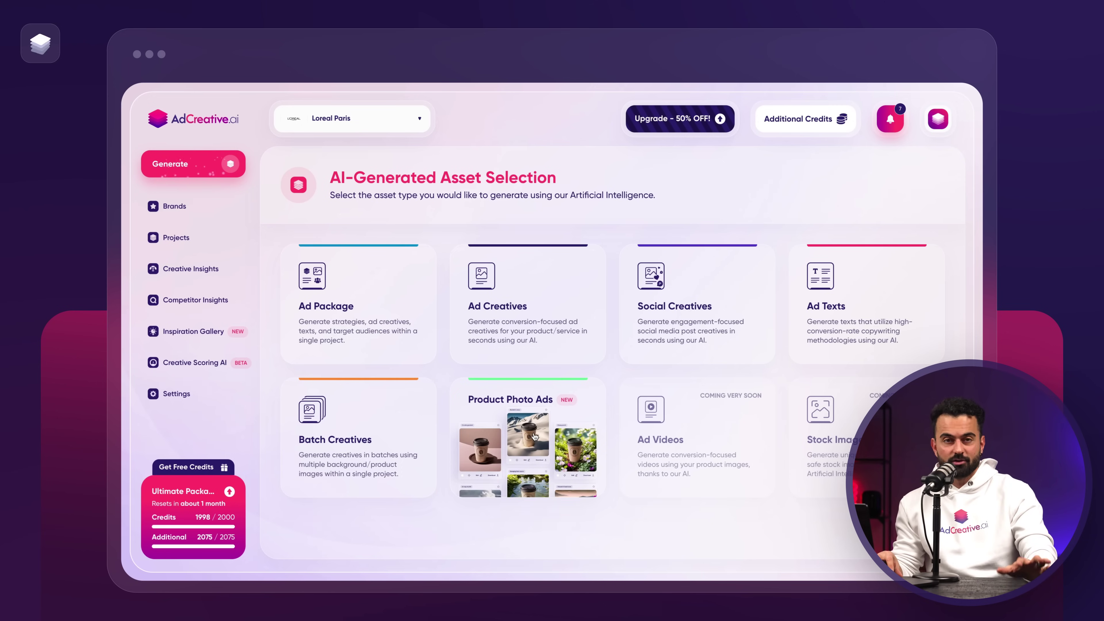
Start a Product Photo Ad project with Product & Ad Image as the creative type.
click(534, 437)
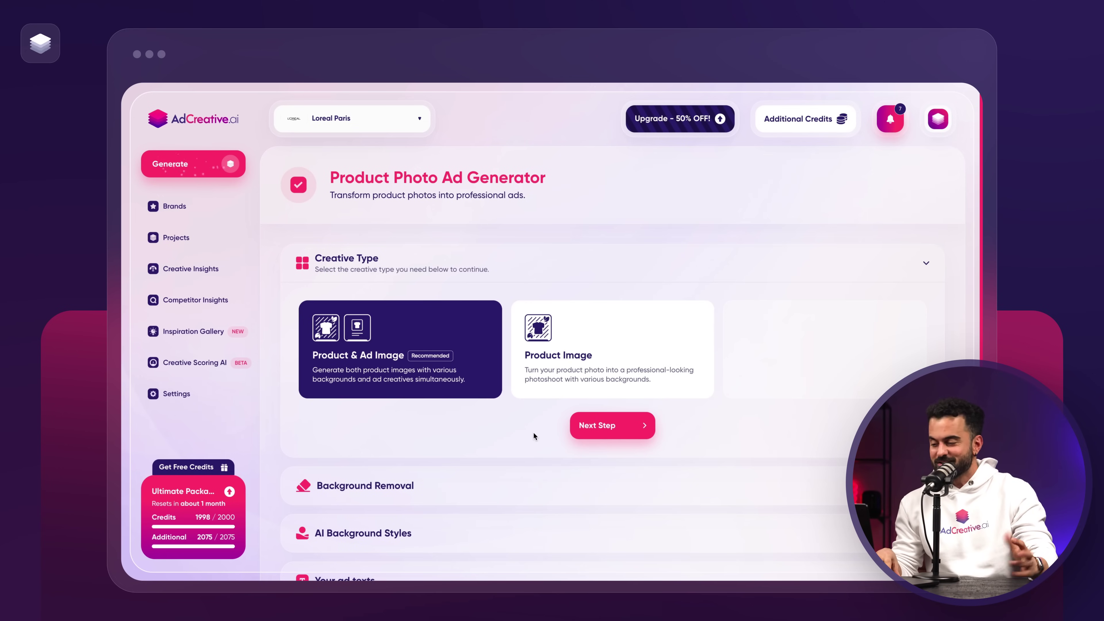
click(576, 427)
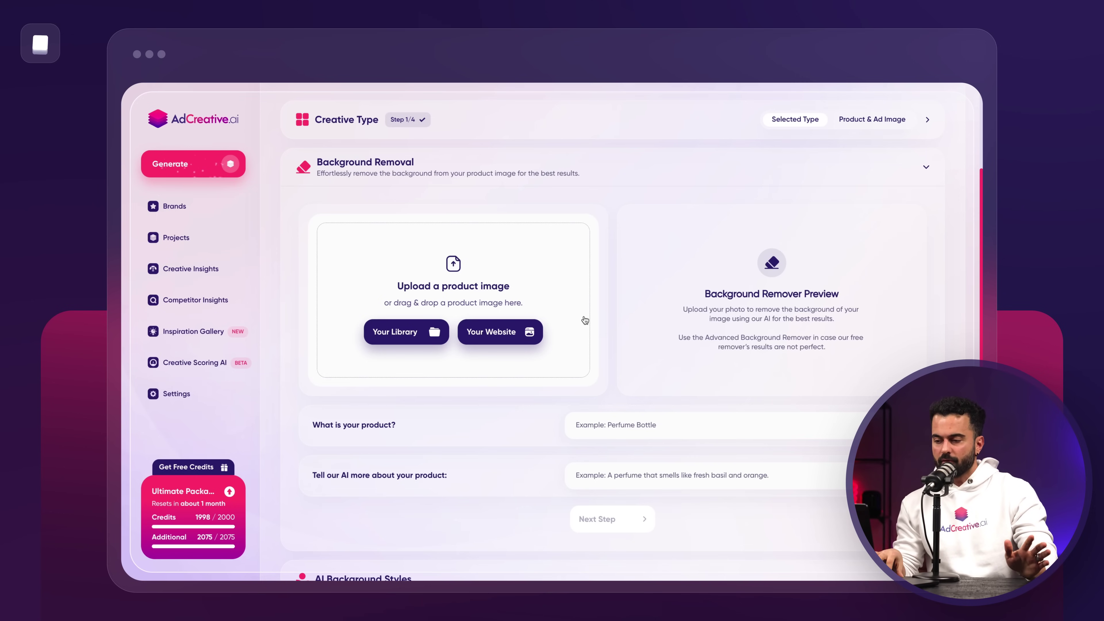
Use the blue L'Oréal Men Expert serum bottle from Your Library as the product image.
click(390, 335)
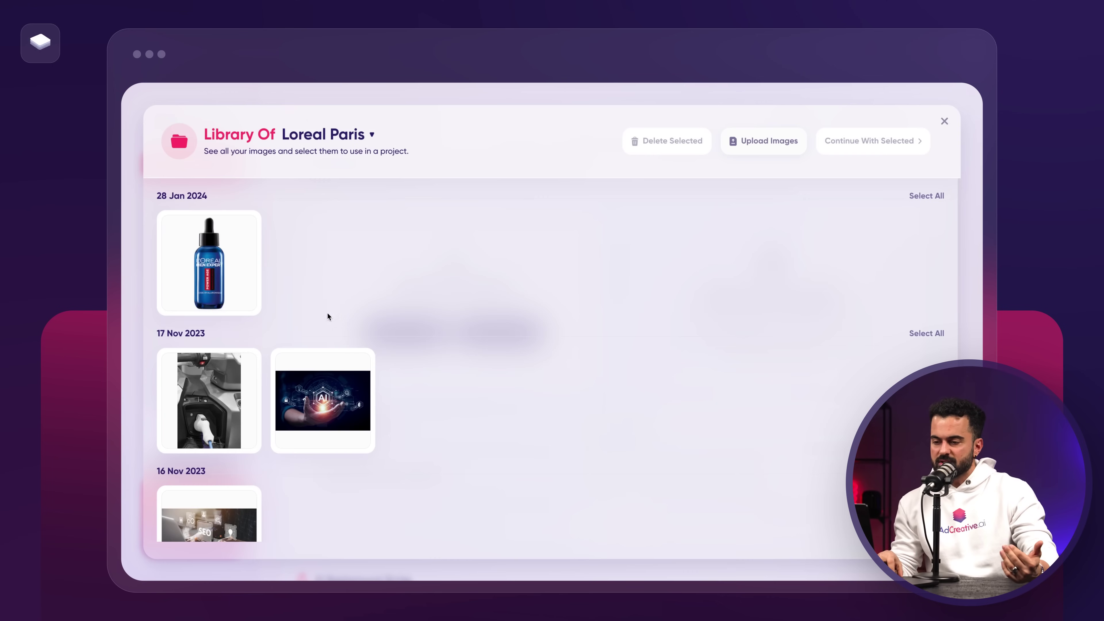
click(230, 274)
click(871, 141)
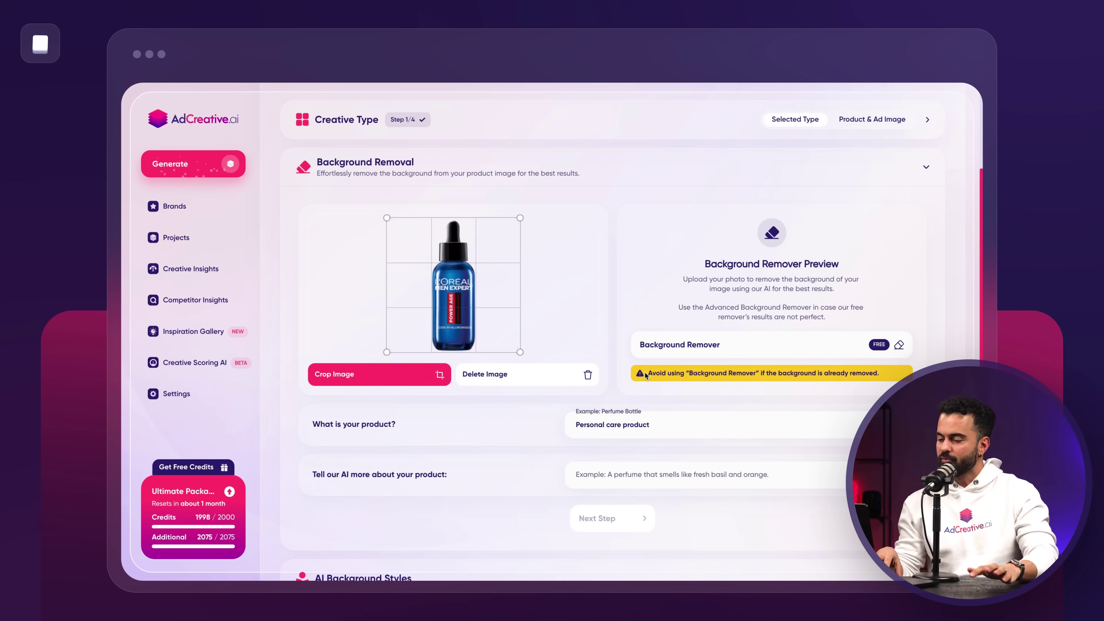
Describe the product to the AI as 'anti aging serum for men' and continue.
scroll(634, 445, down, 1)
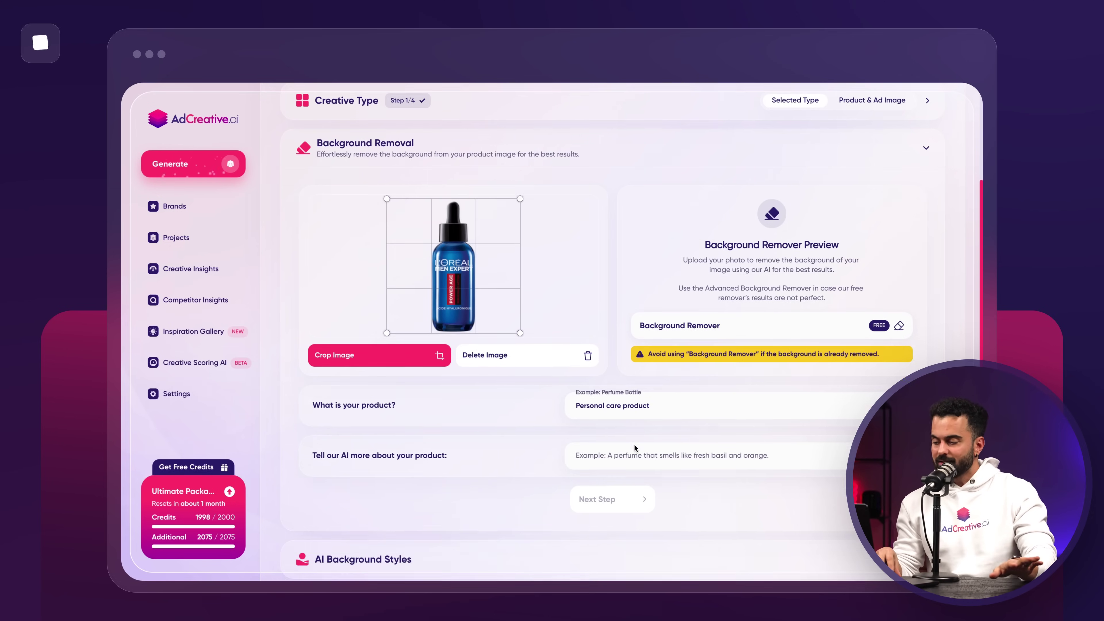
click(611, 464)
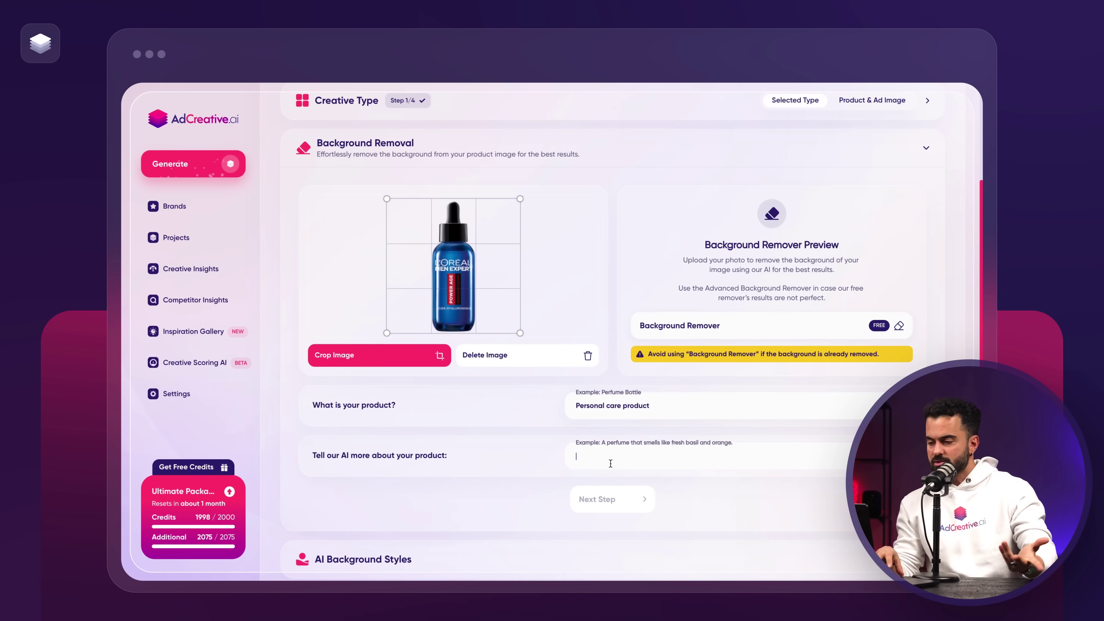
text(anti a)
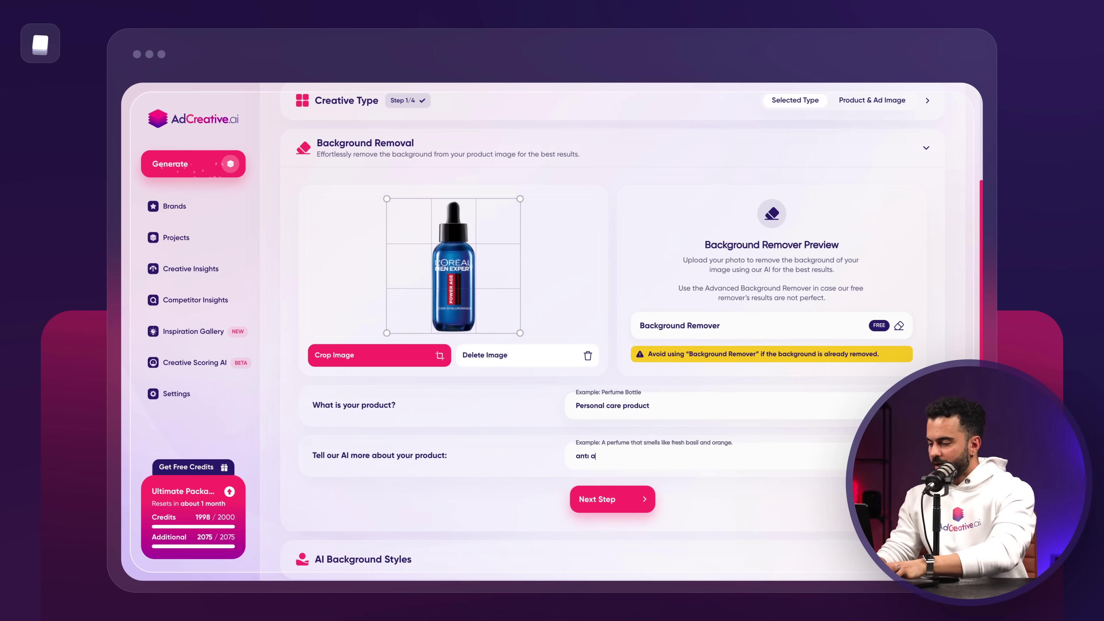
text(gin)
key(BackSpace)
text(ging serum for me)
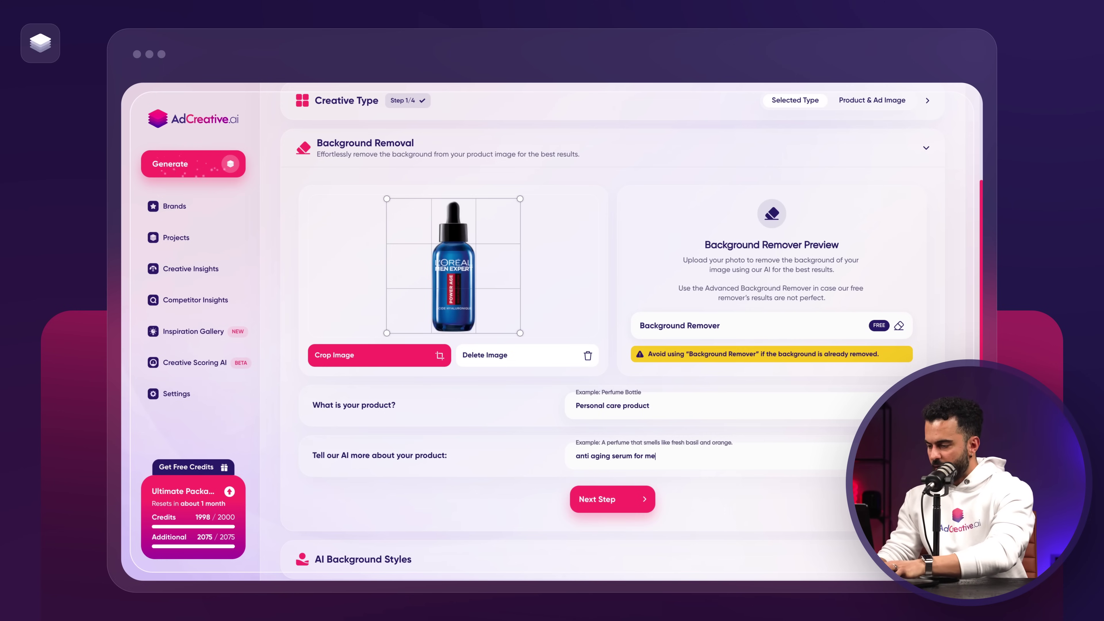
text(n)
click(638, 505)
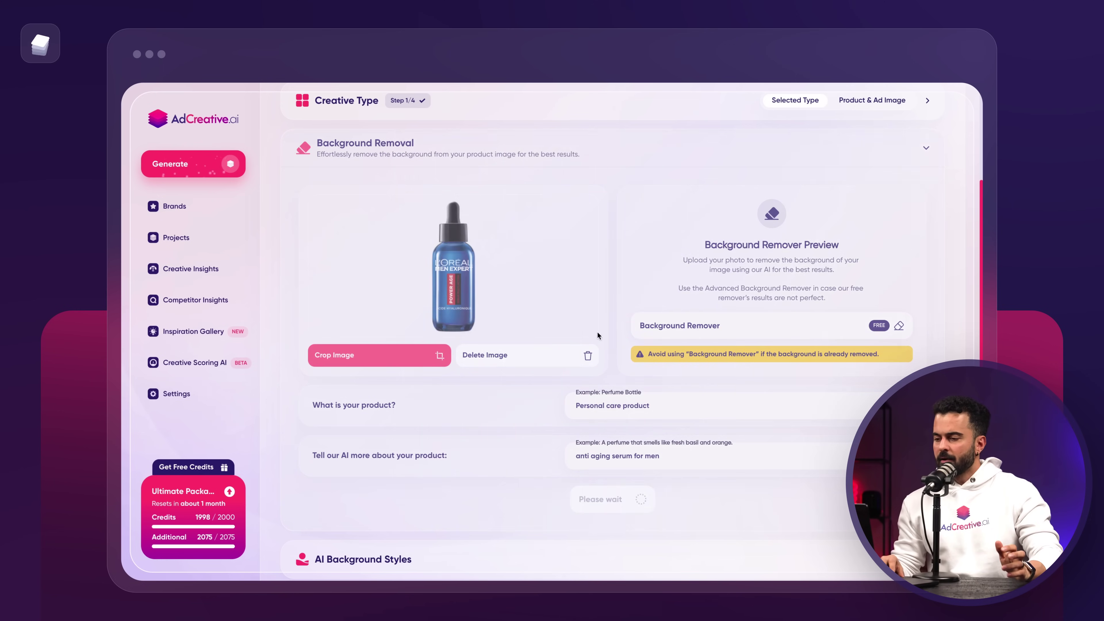
scroll(597, 333, down, 1)
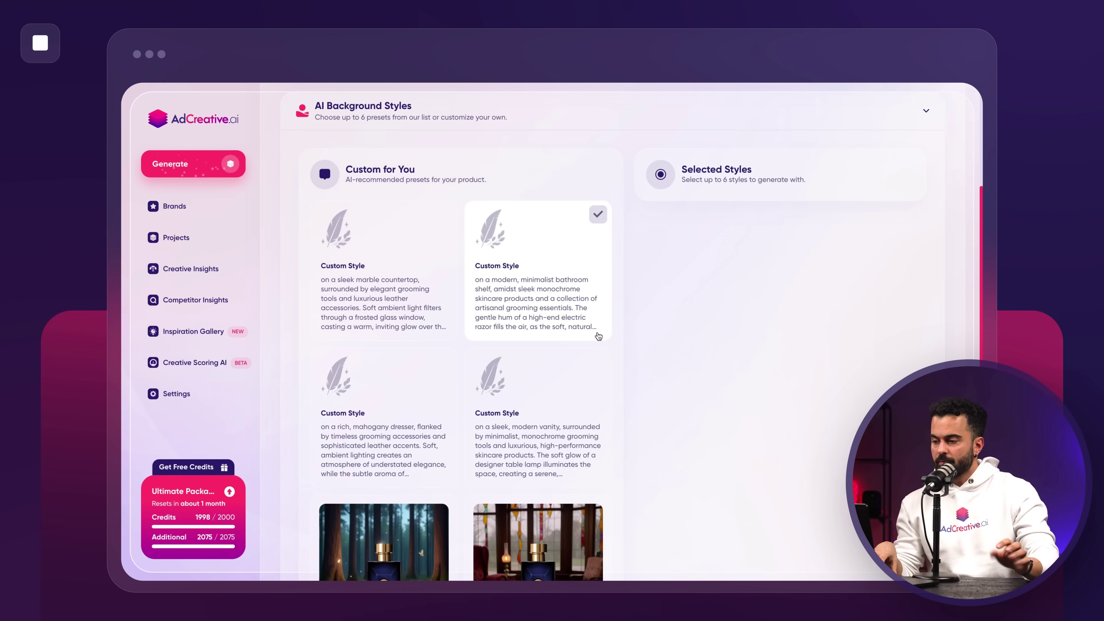
Select the marble countertop, bathroom shelf, mahogany dresser and modern vanity custom styles.
click(416, 304)
click(525, 298)
scroll(525, 299, down, 3)
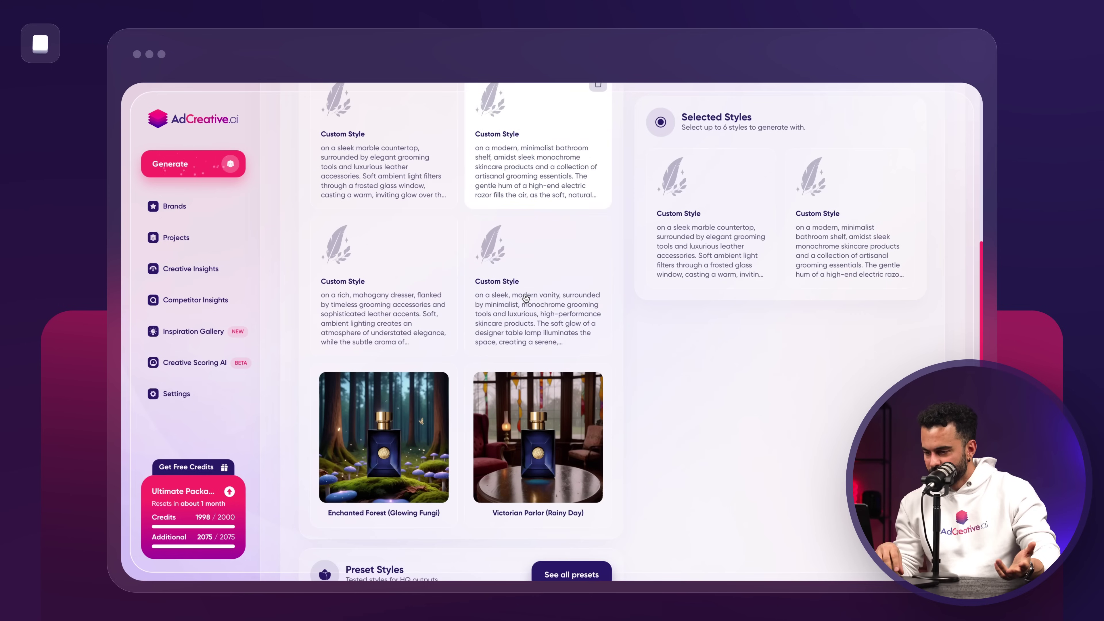
click(369, 321)
click(537, 316)
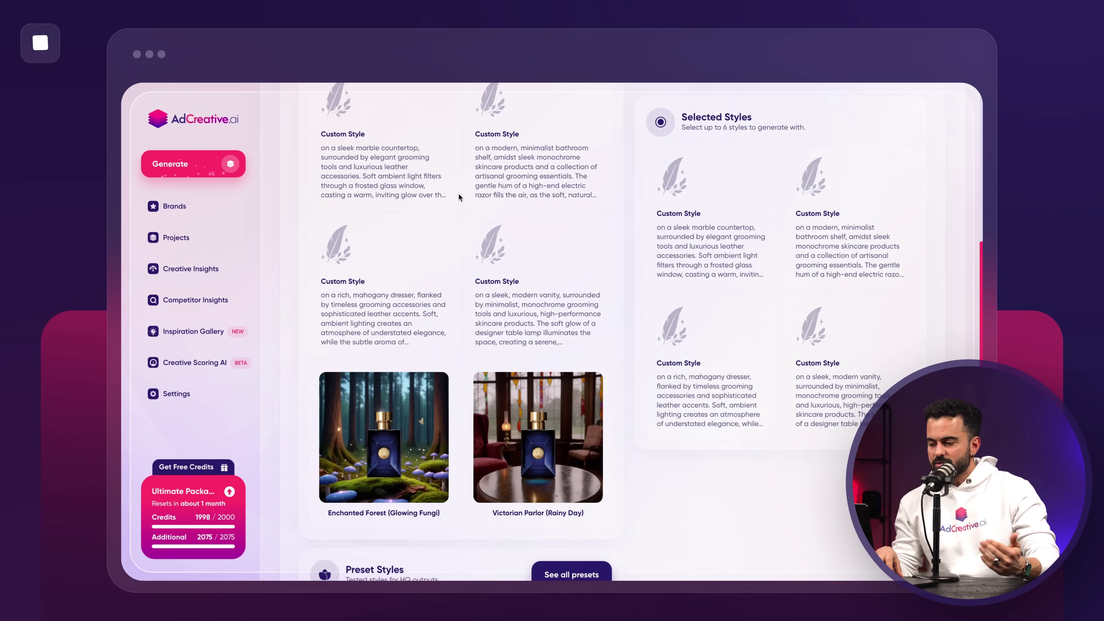
scroll(459, 194, down, 2)
scroll(459, 194, down, 3)
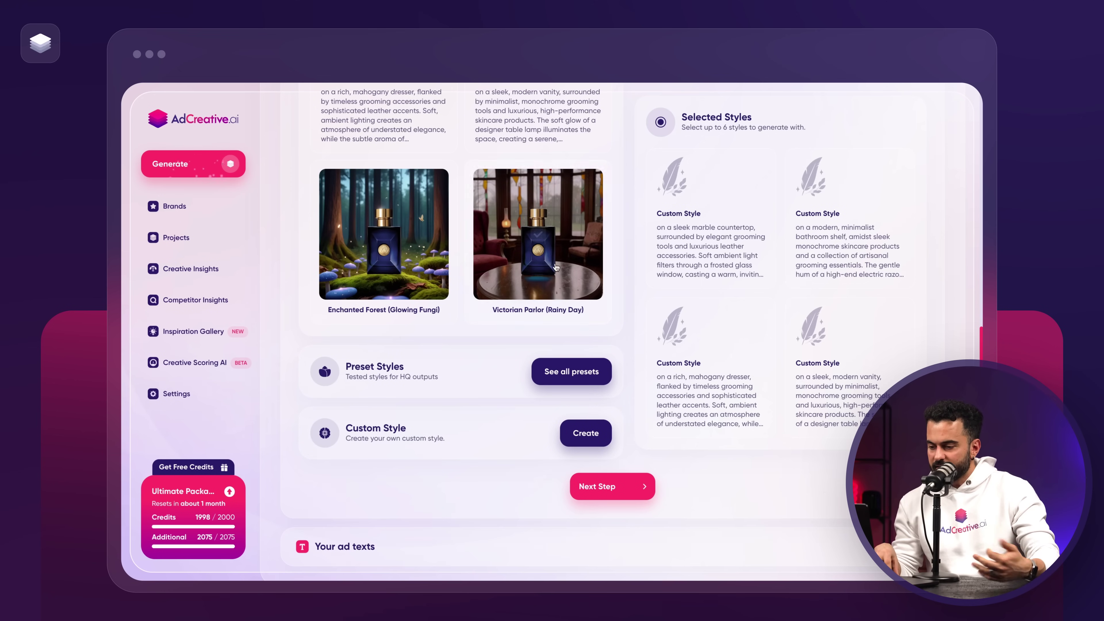
click(571, 372)
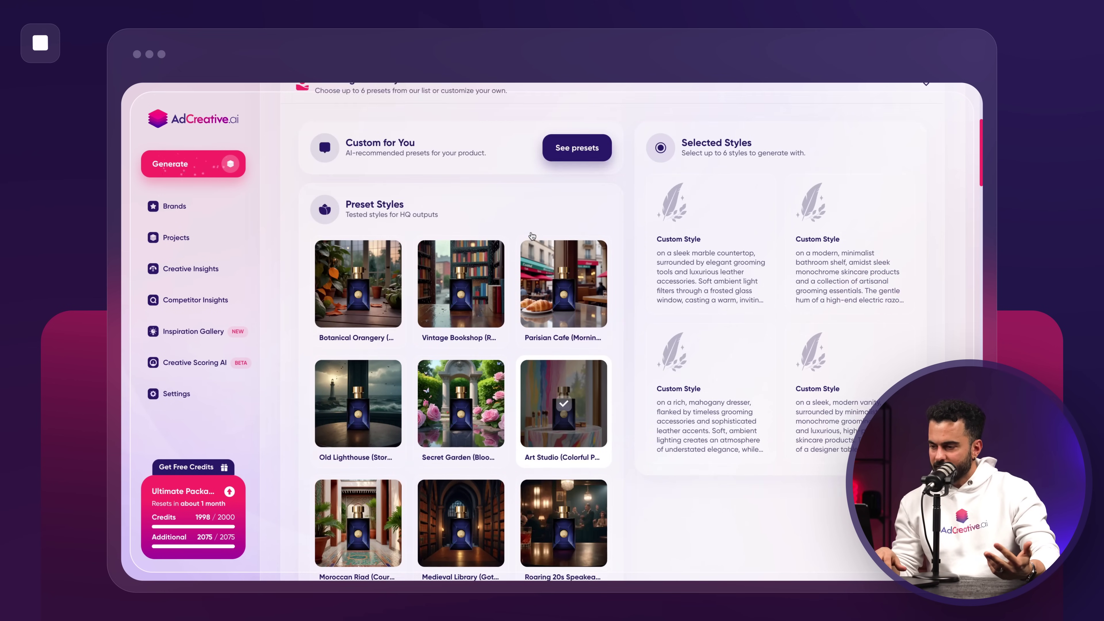
Add the Celadon Platform (Wavy Satin) preset, dropping the pink fabric platform picked earlier.
scroll(532, 237, down, 8)
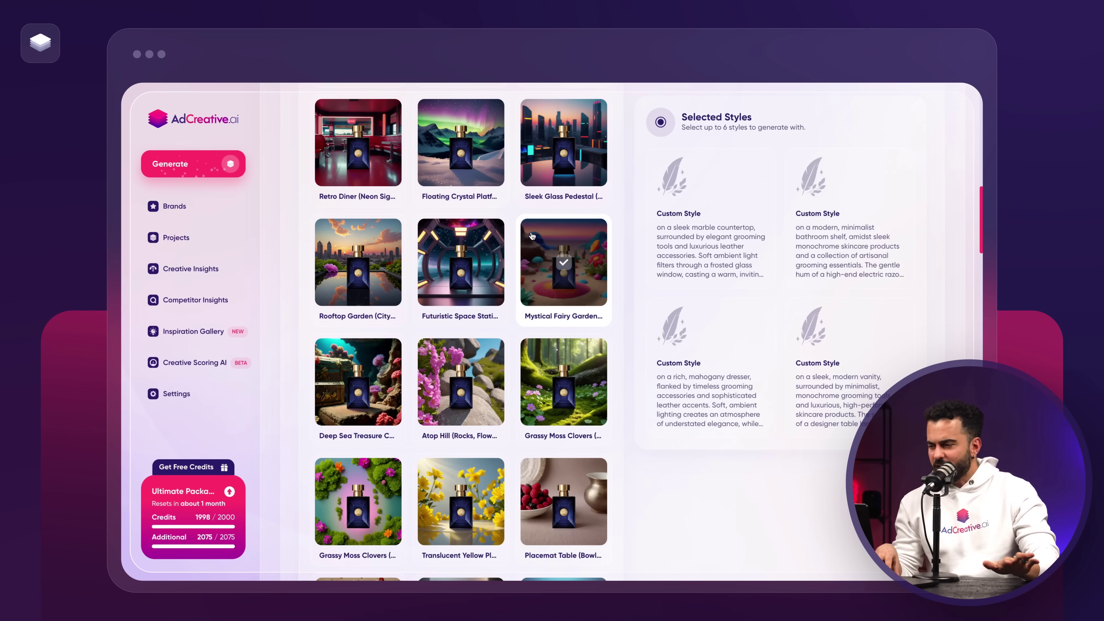
scroll(532, 236, down, 6)
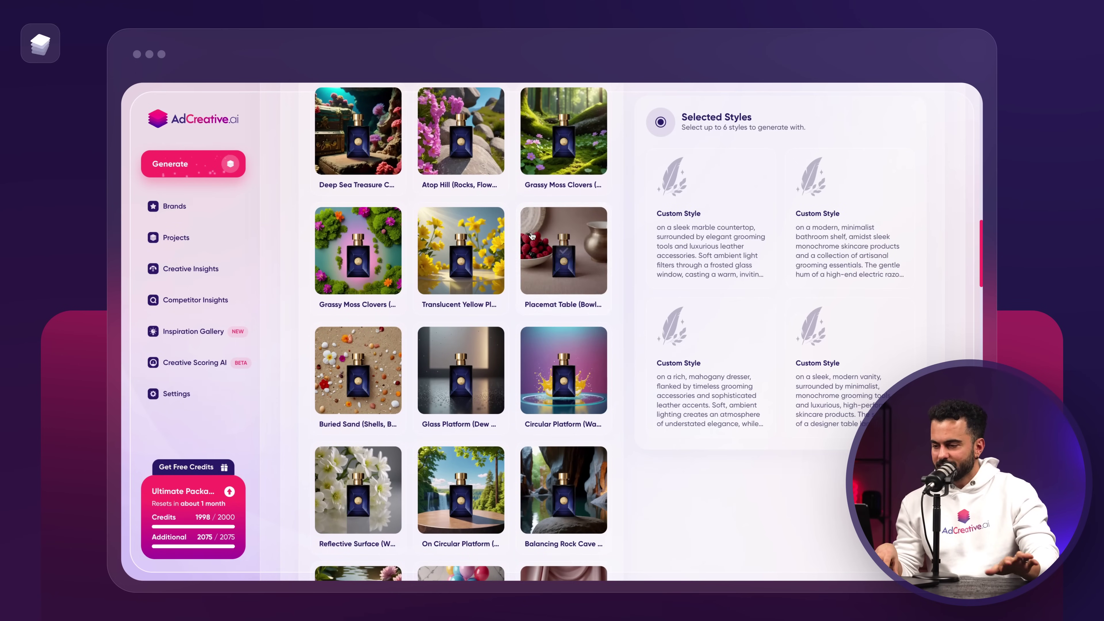
scroll(626, 235, down, 3)
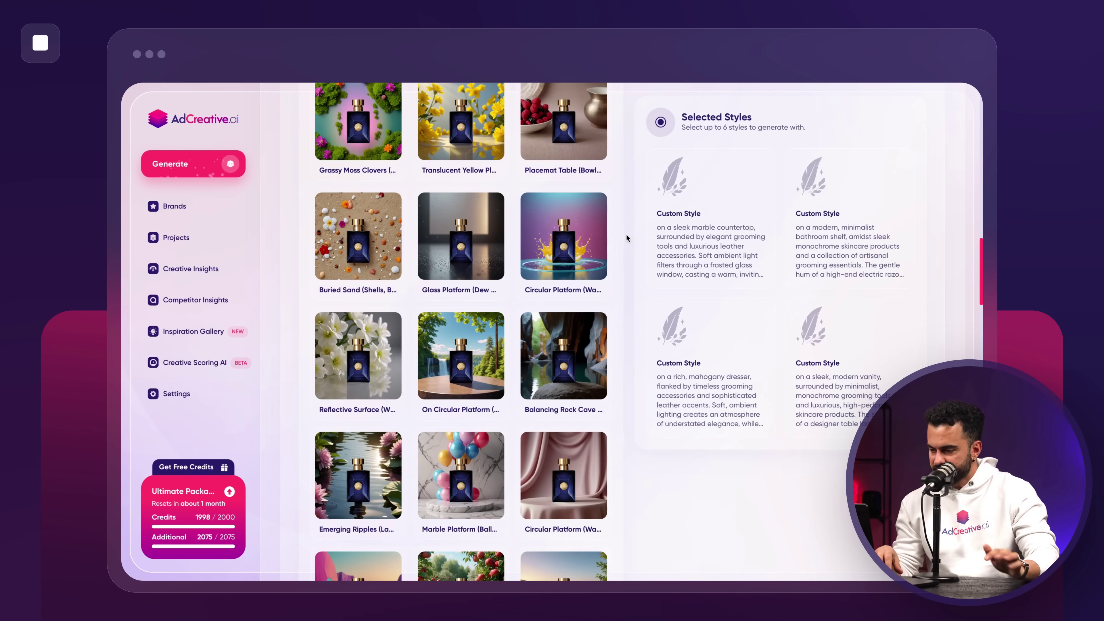
scroll(627, 235, down, 5)
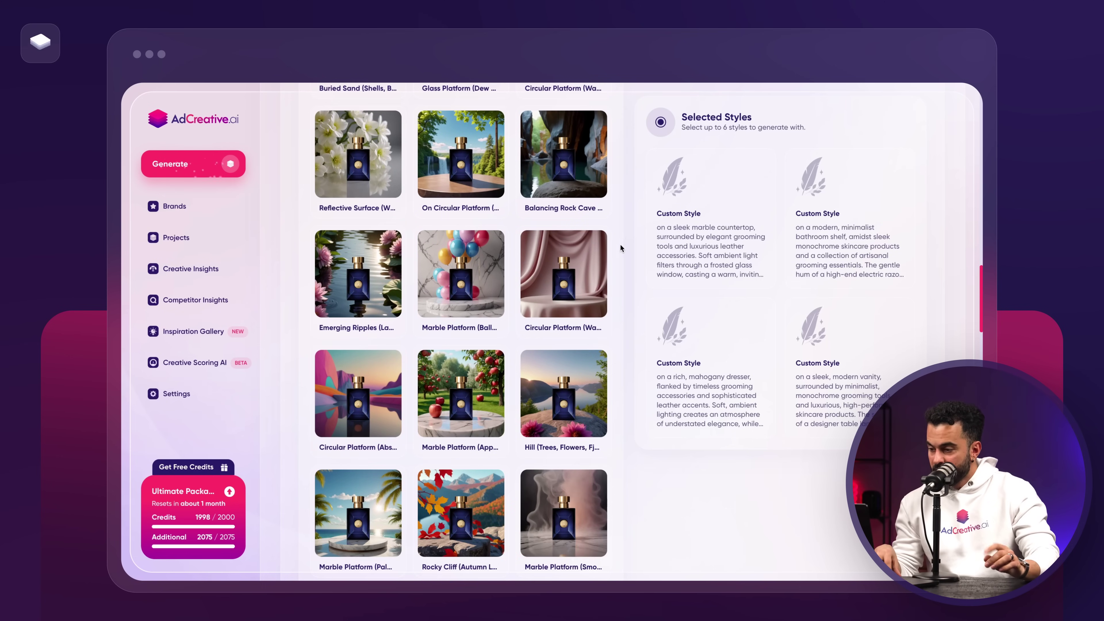
click(583, 290)
scroll(620, 233, down, 5)
scroll(620, 233, down, 5)
scroll(620, 236, down, 5)
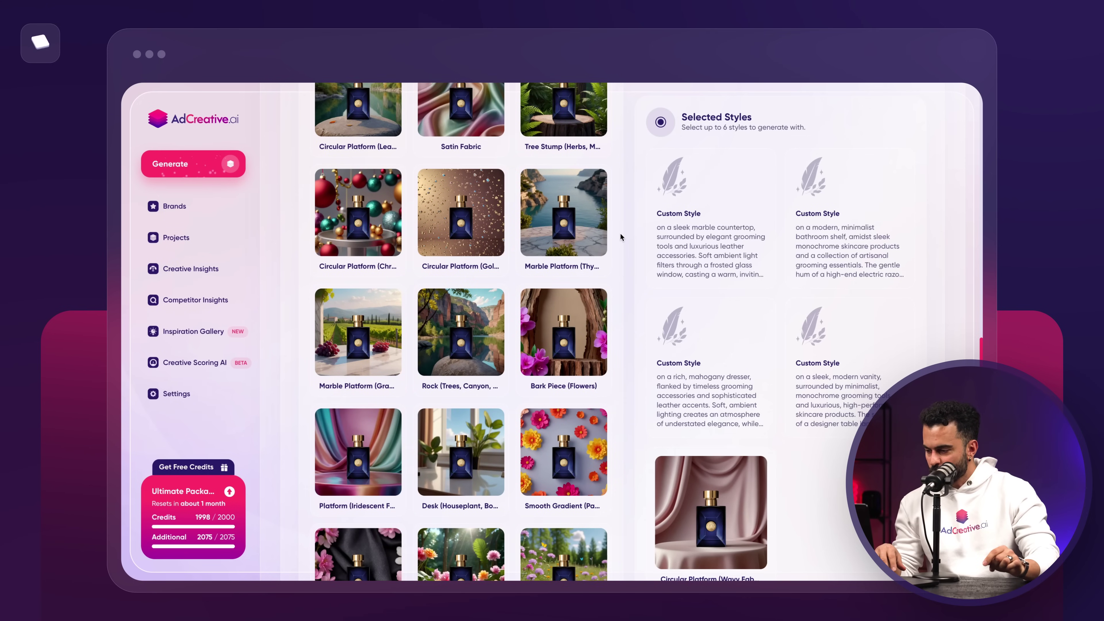
scroll(620, 236, down, 5)
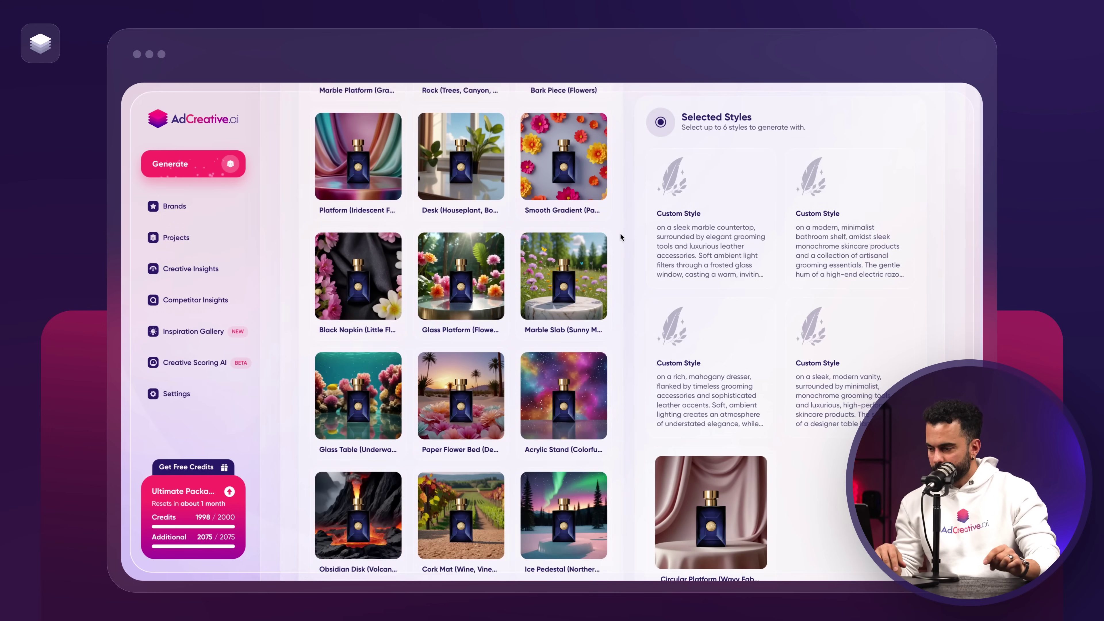
scroll(620, 236, down, 7)
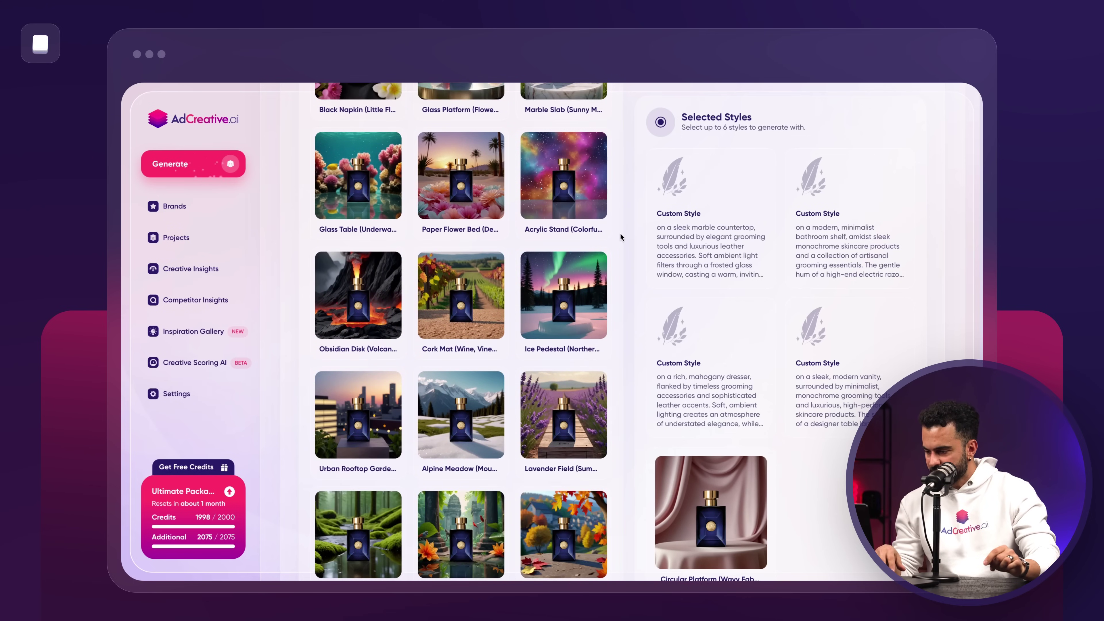
scroll(620, 237, down, 3)
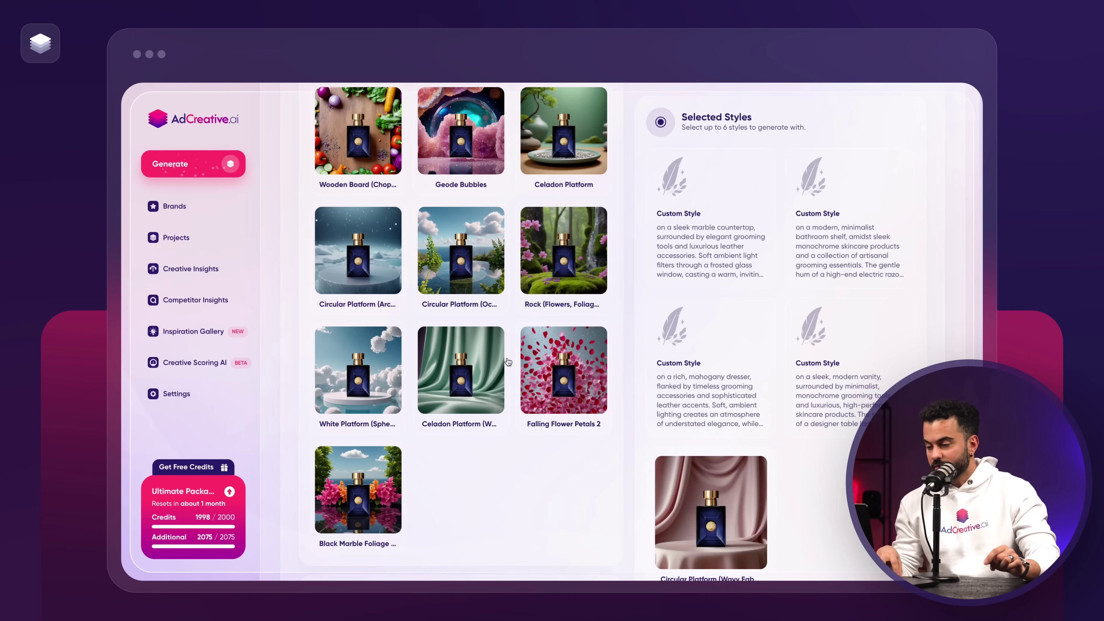
click(463, 393)
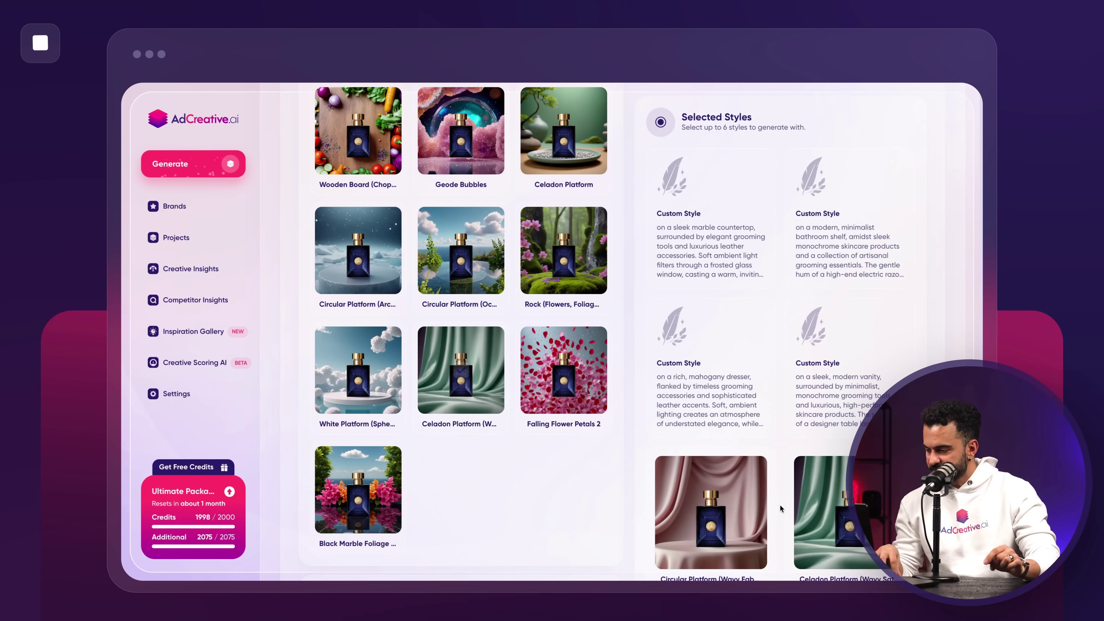
click(716, 521)
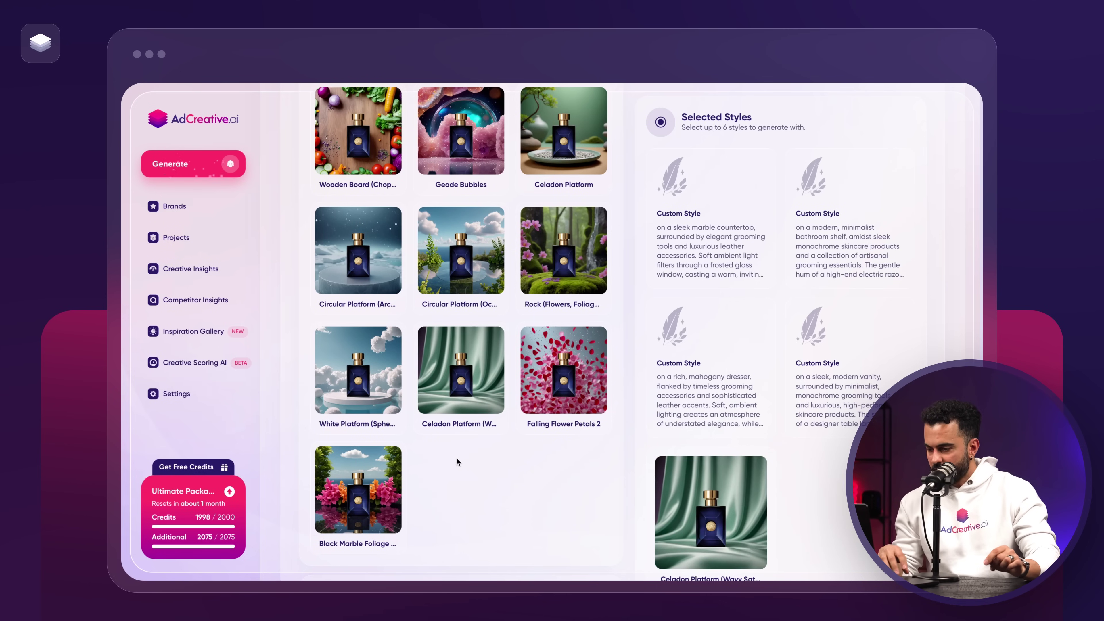
Add the Glass Platform (Flowers) preset, bringing Selected Styles to six.
scroll(459, 461, up, 5)
scroll(459, 462, up, 6)
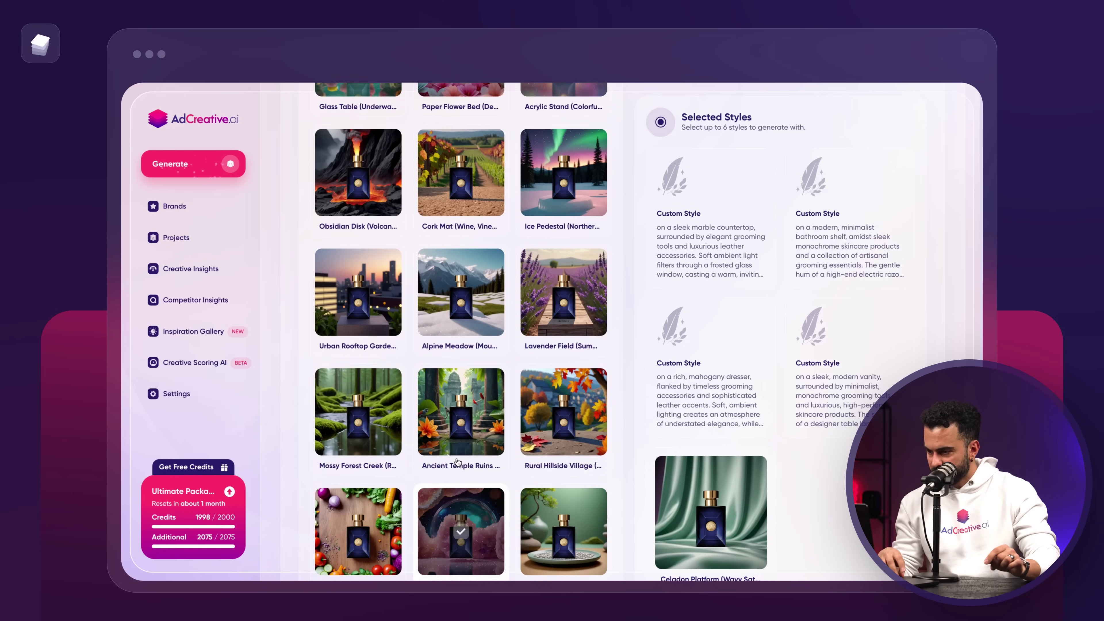
scroll(458, 462, up, 4)
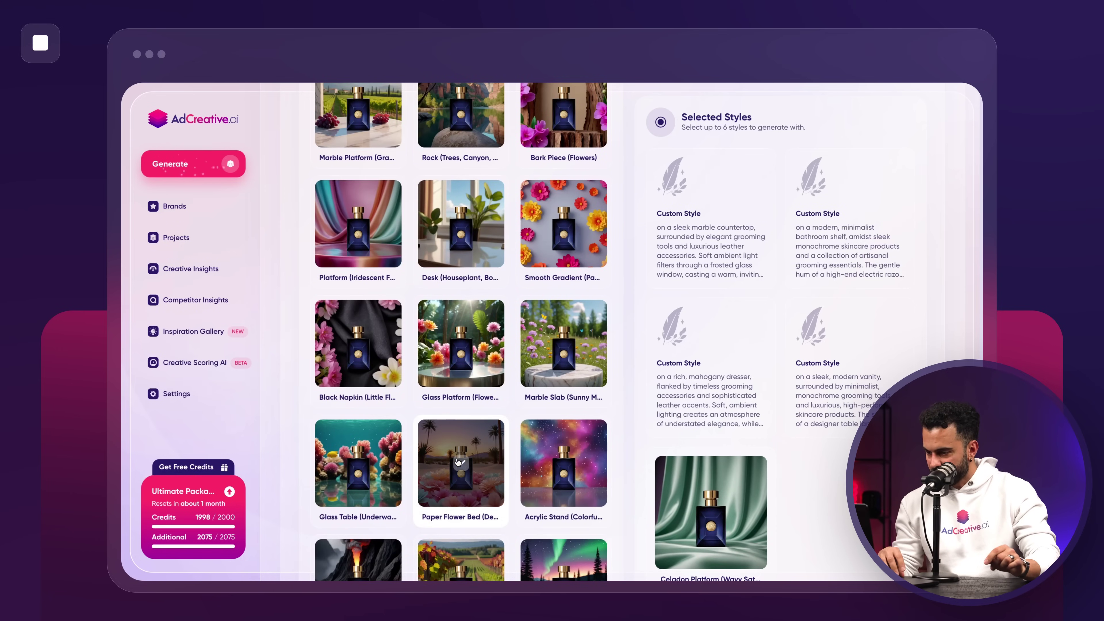
click(458, 375)
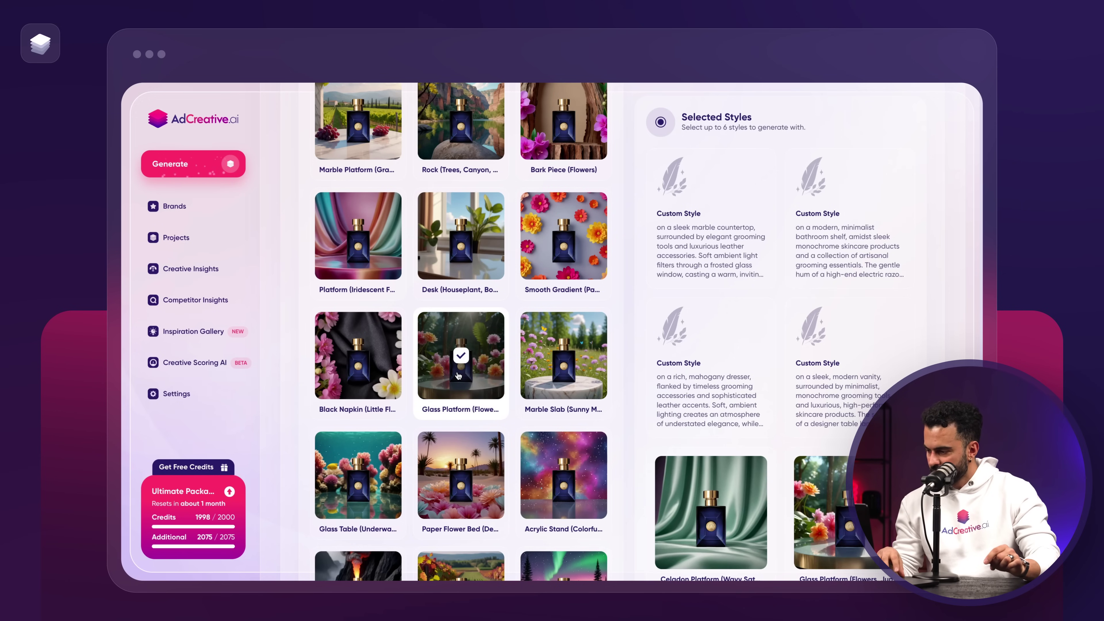
scroll(635, 312, down, 15)
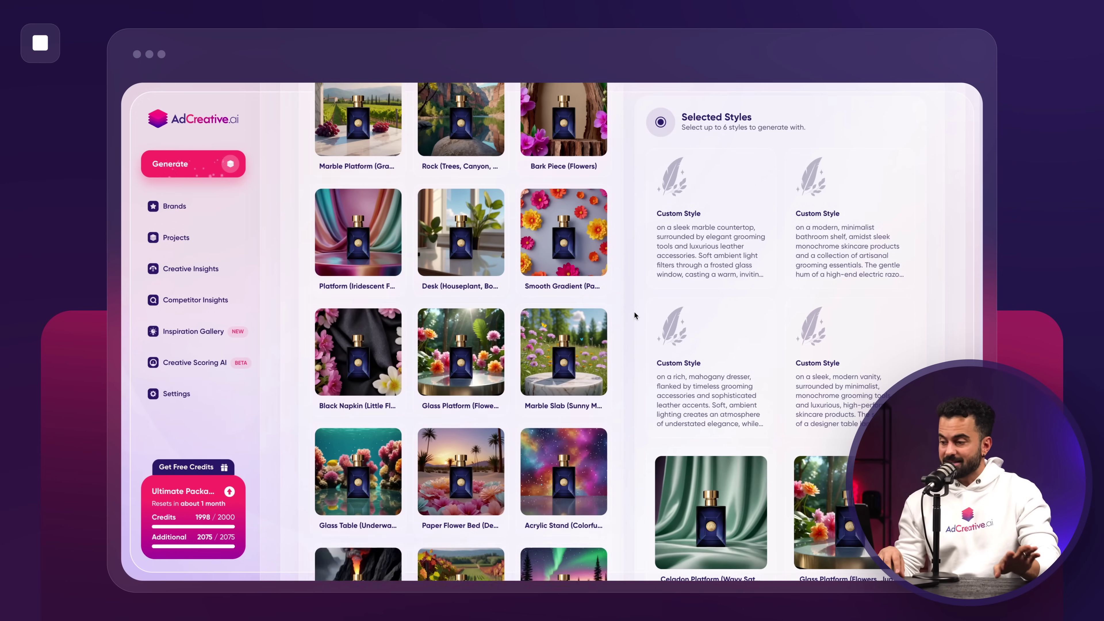
scroll(634, 311, down, 8)
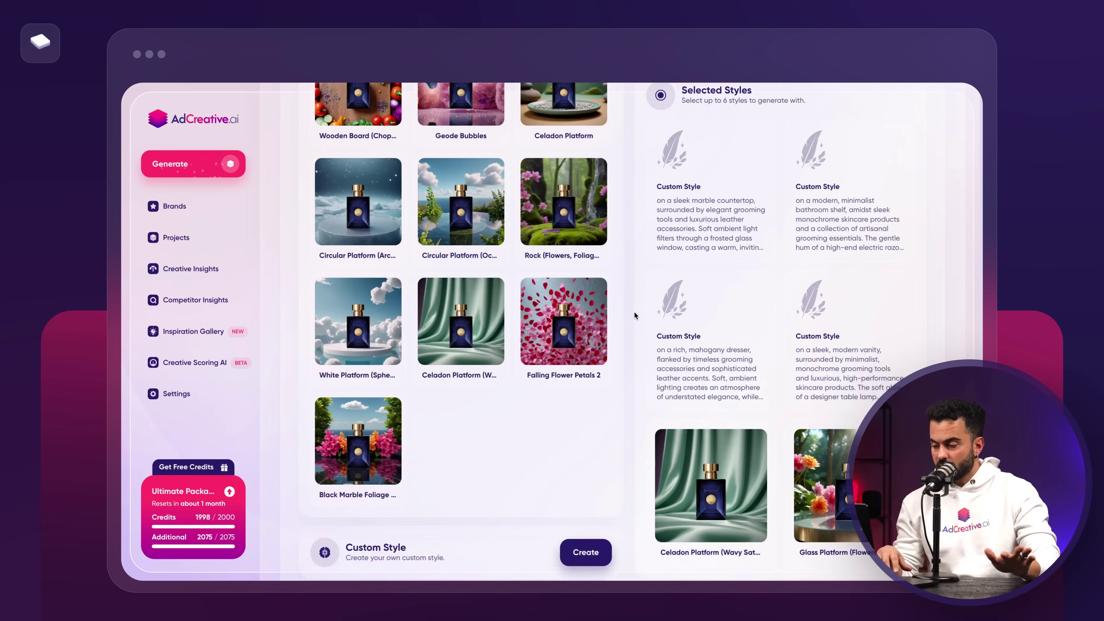
click(604, 391)
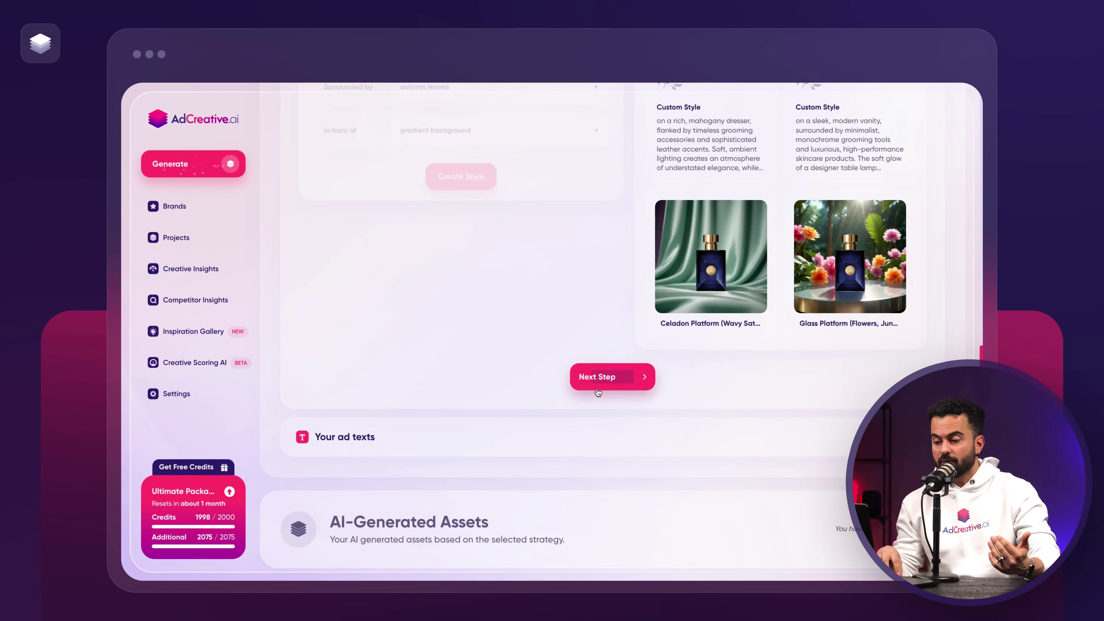
Keep the six selected background styles and advance to the Your ad texts step.
scroll(597, 388, up, 4)
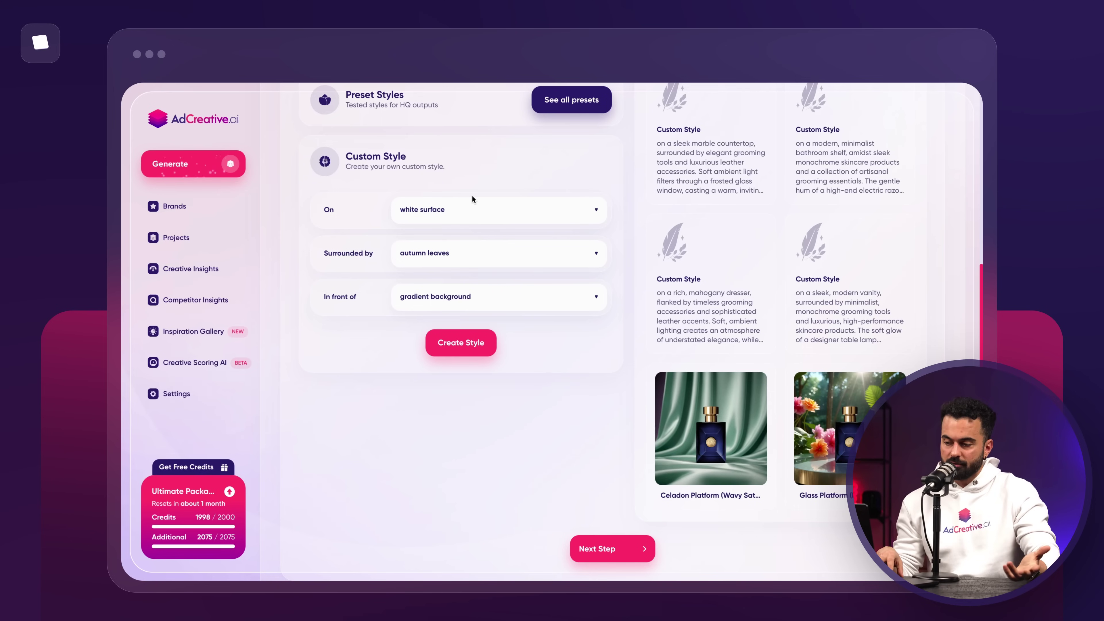
scroll(531, 428, down, 1)
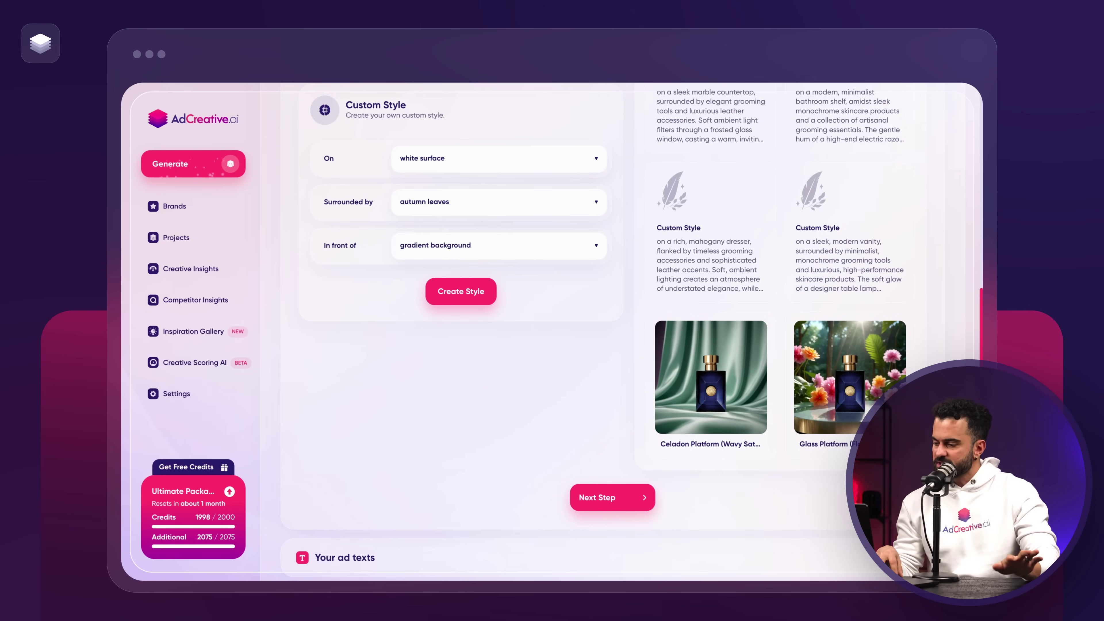
click(602, 505)
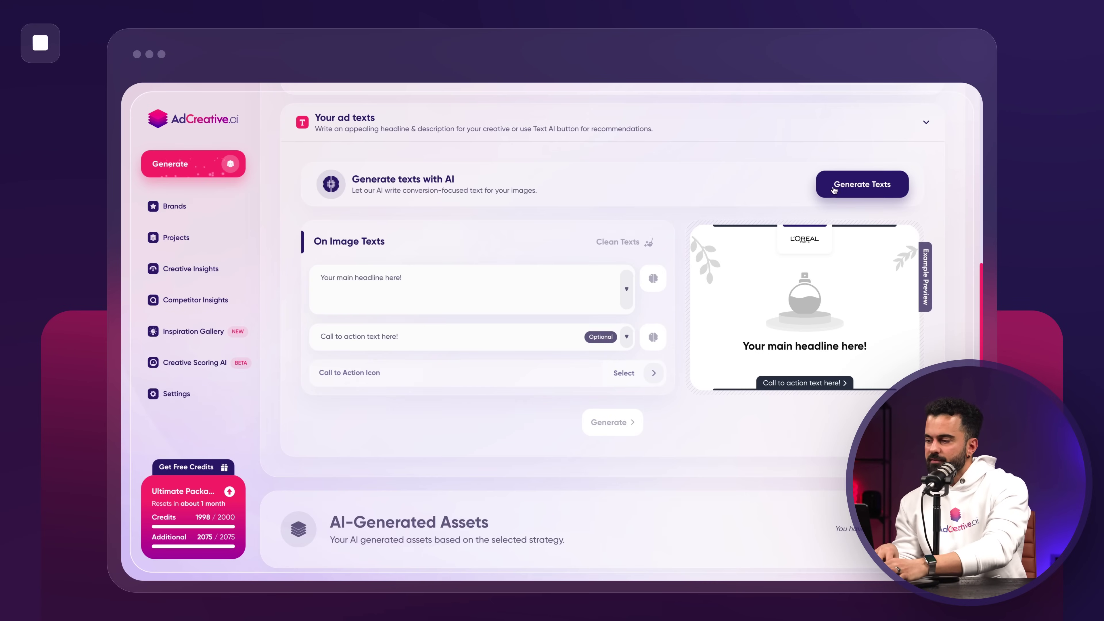
Auto-fill the AI text form by scanning the pasted L'Oréal product page URL.
click(821, 198)
key(ctrl+v)
key(Return)
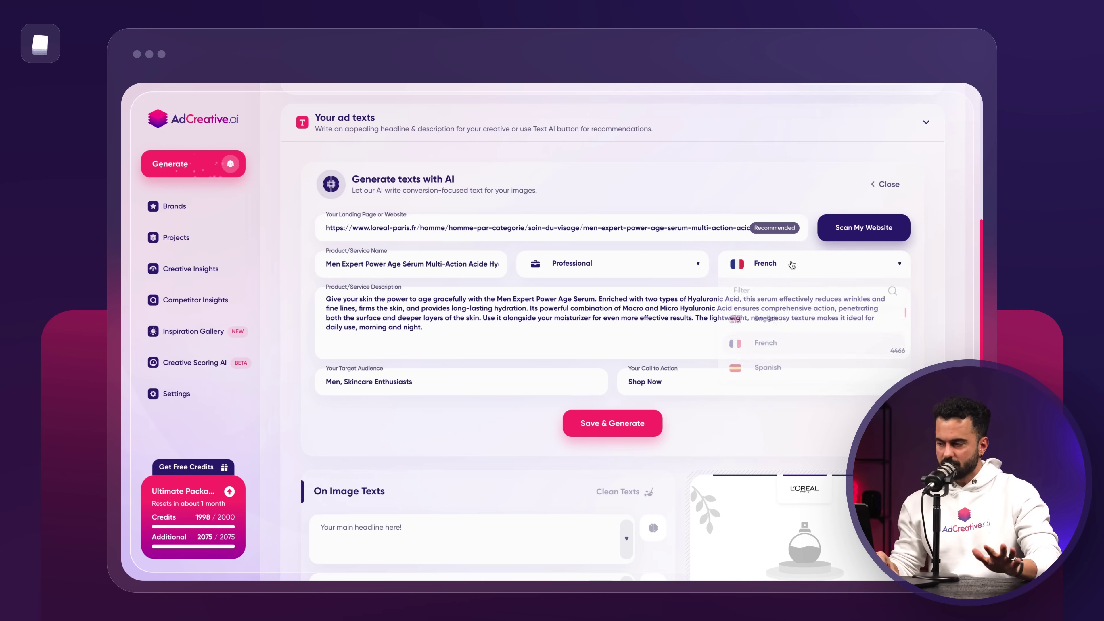
Generate English ad texts and keep the headline 'Ready for age-defying skin?'.
click(768, 323)
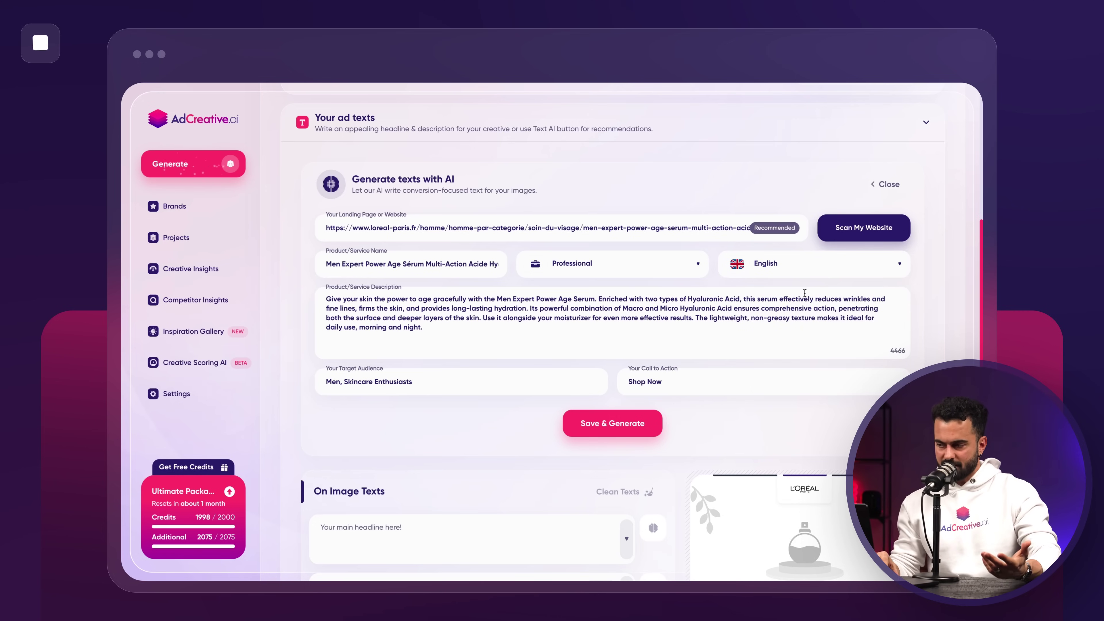
scroll(804, 293, down, 3)
click(618, 322)
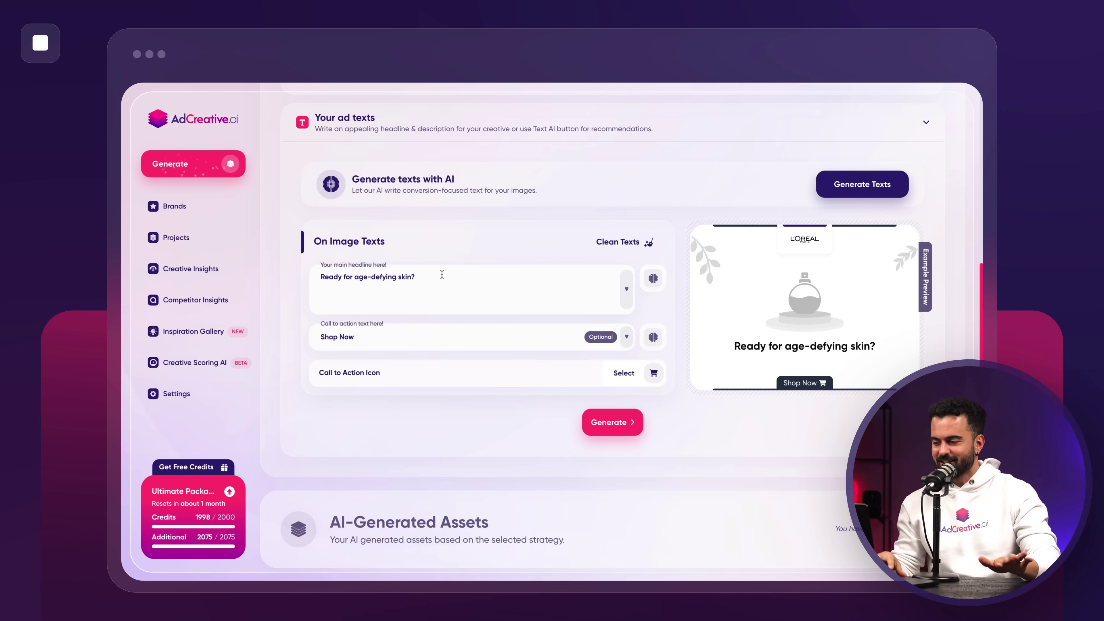
click(628, 290)
scroll(570, 365, down, 5)
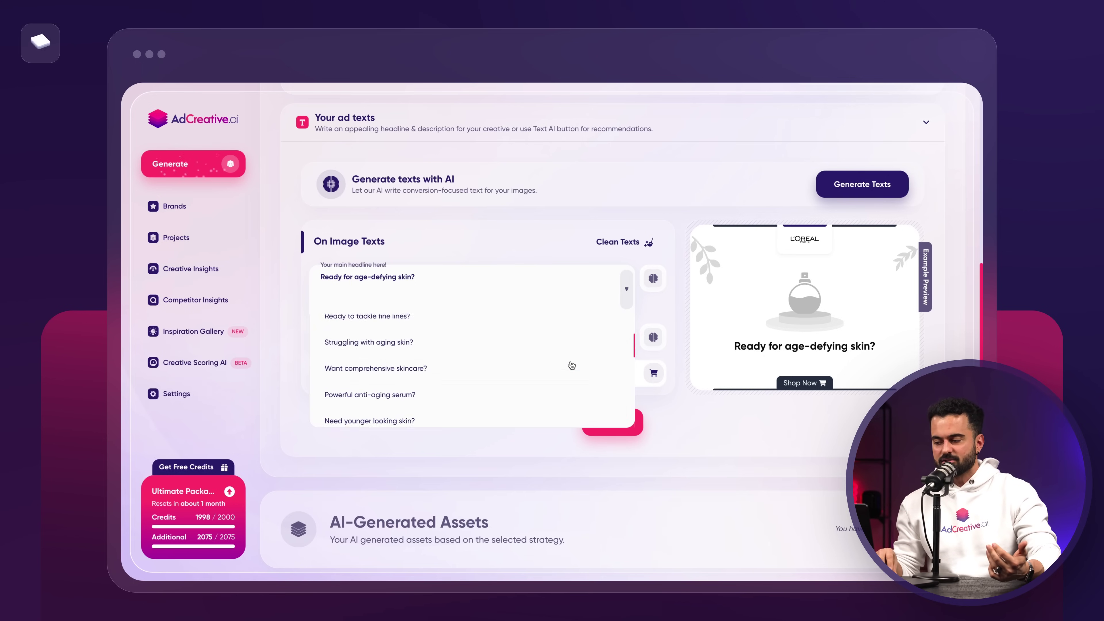
scroll(578, 358, up, 5)
click(629, 285)
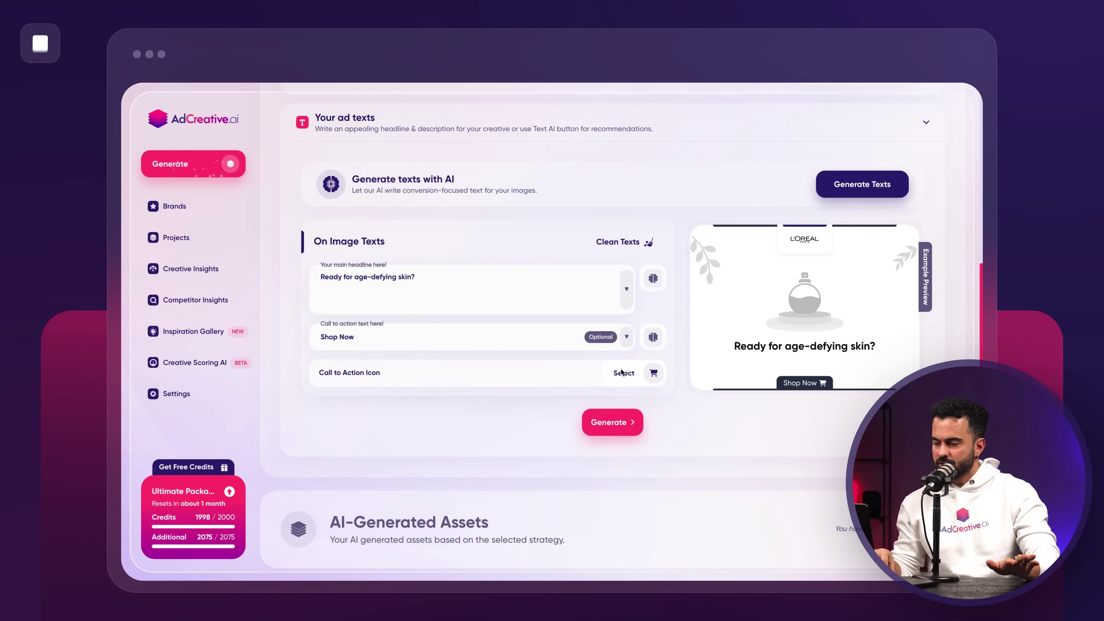
Give the Shop Now button a shopping-basket icon, found by searching 'shop', and generate the creative.
click(653, 373)
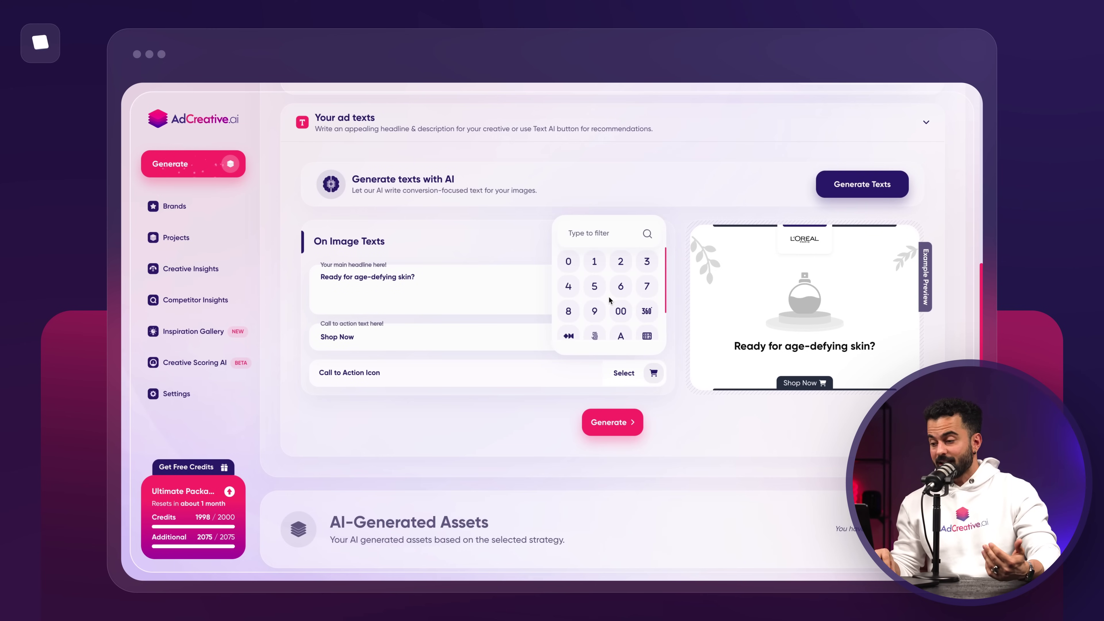
scroll(609, 300, up, 1)
scroll(609, 300, down, 3)
scroll(609, 300, down, 2)
click(586, 267)
text(s)
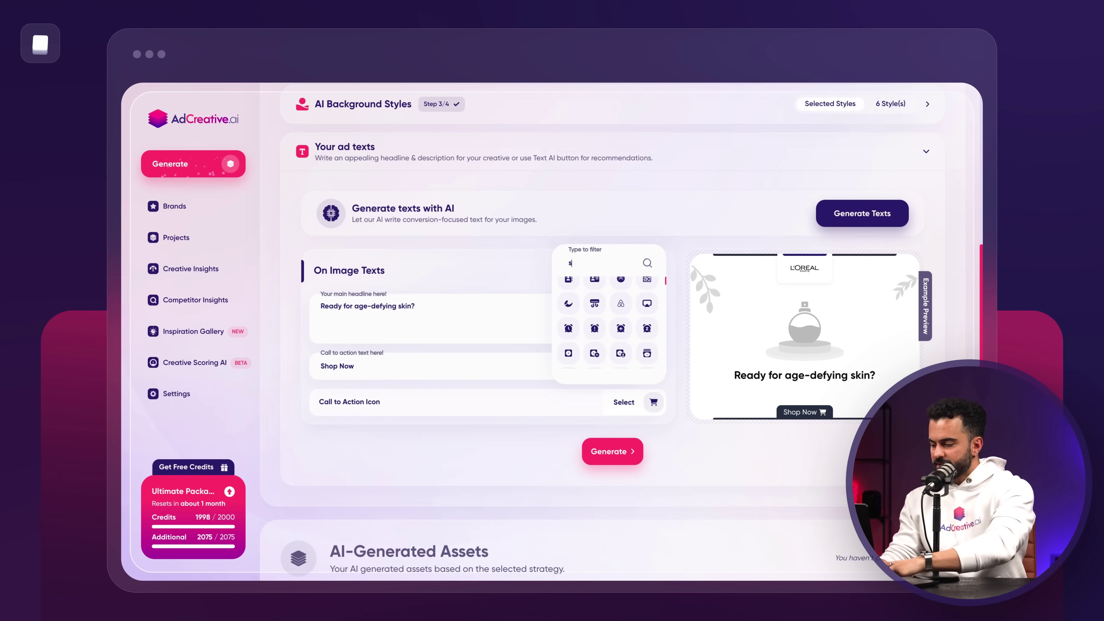
text(hop)
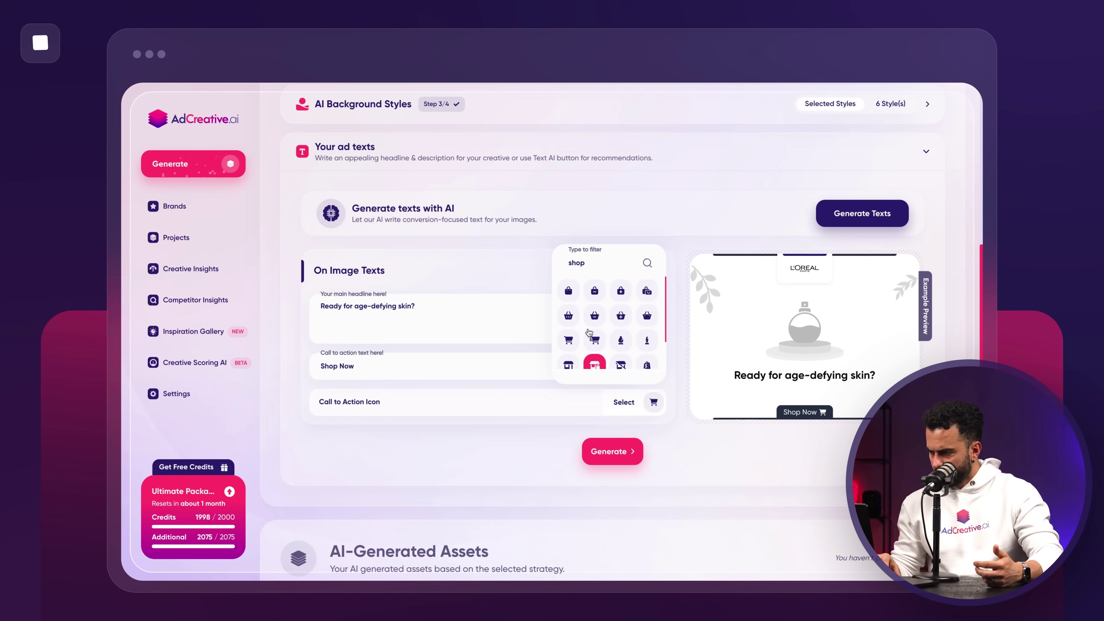
click(647, 315)
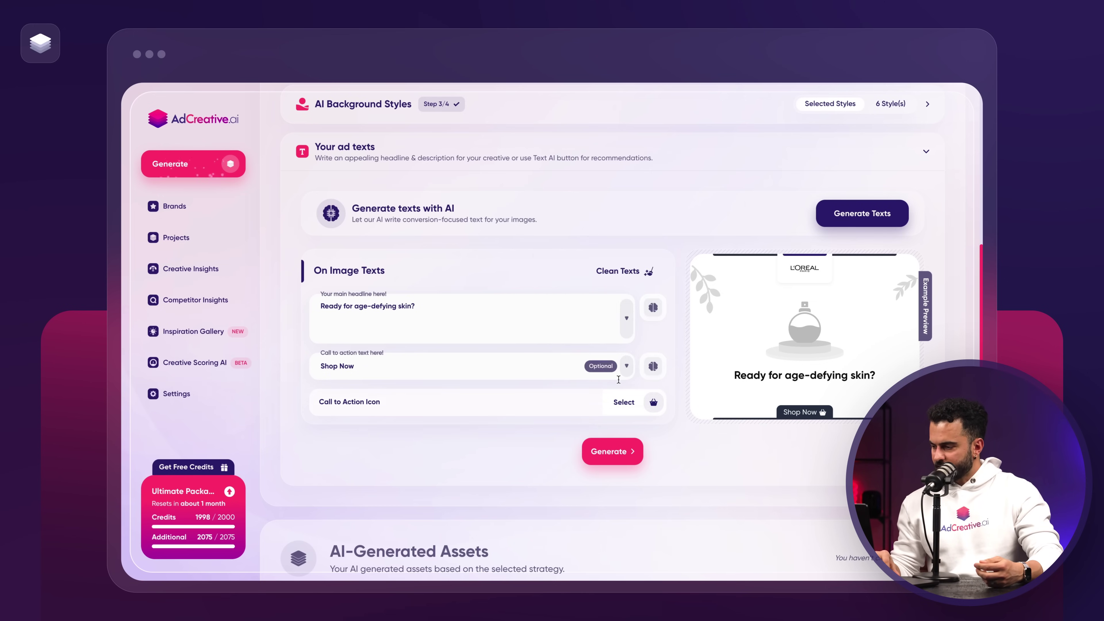
scroll(611, 384, down, 1)
click(601, 422)
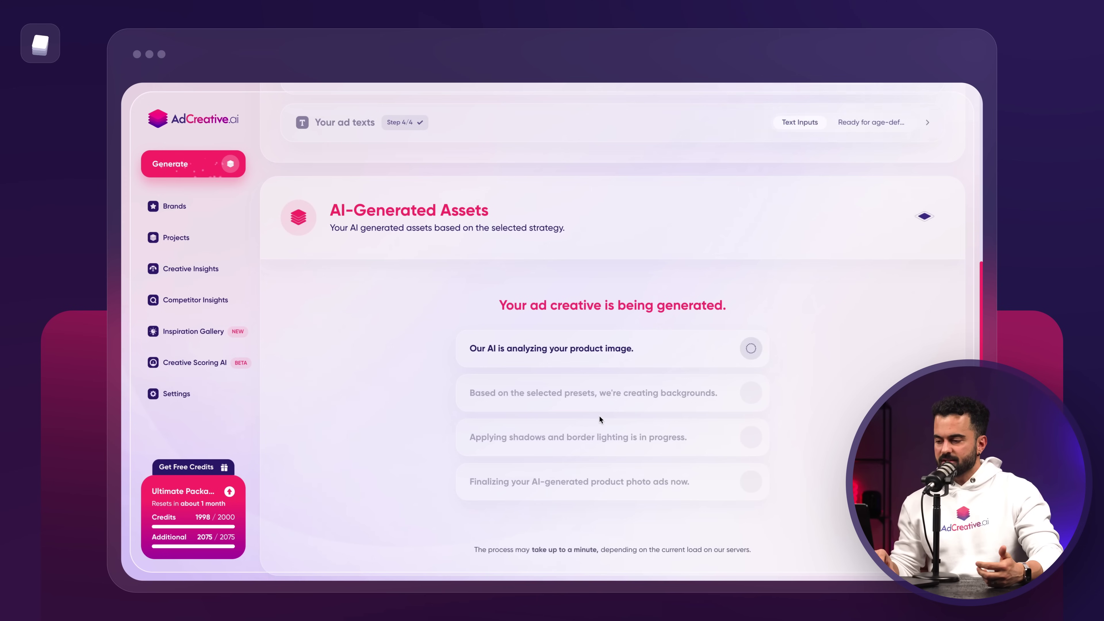
Browse the generated serum photos on green satin, city-view counter and marble lounge backgrounds.
scroll(474, 260, down, 1)
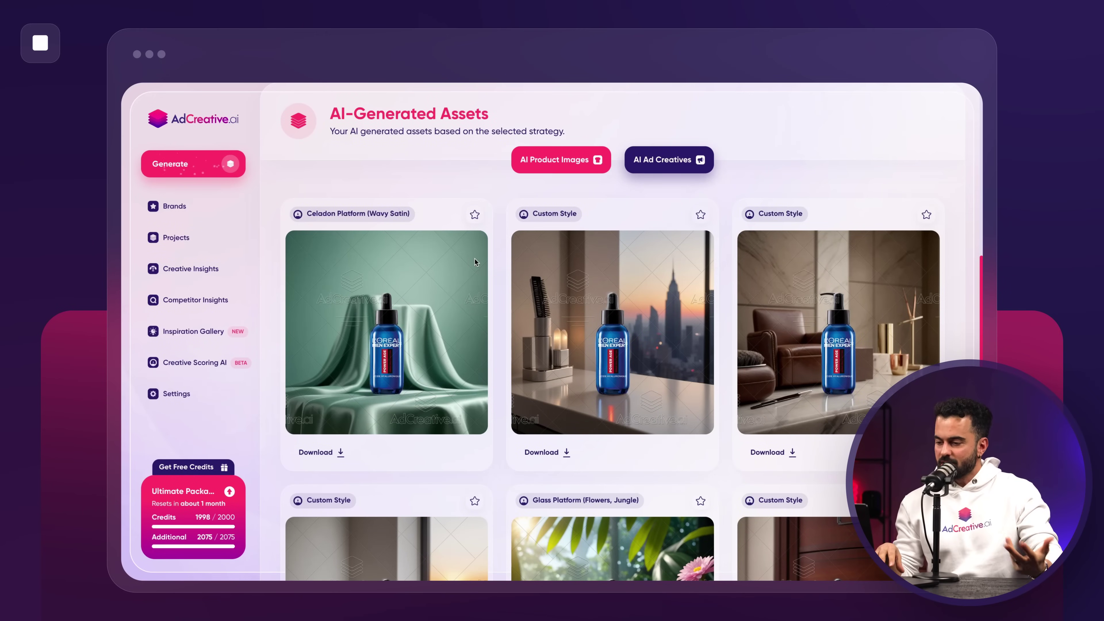
Download the green-satin Celadon Platform product image as a PNG.
scroll(474, 259, down, 5)
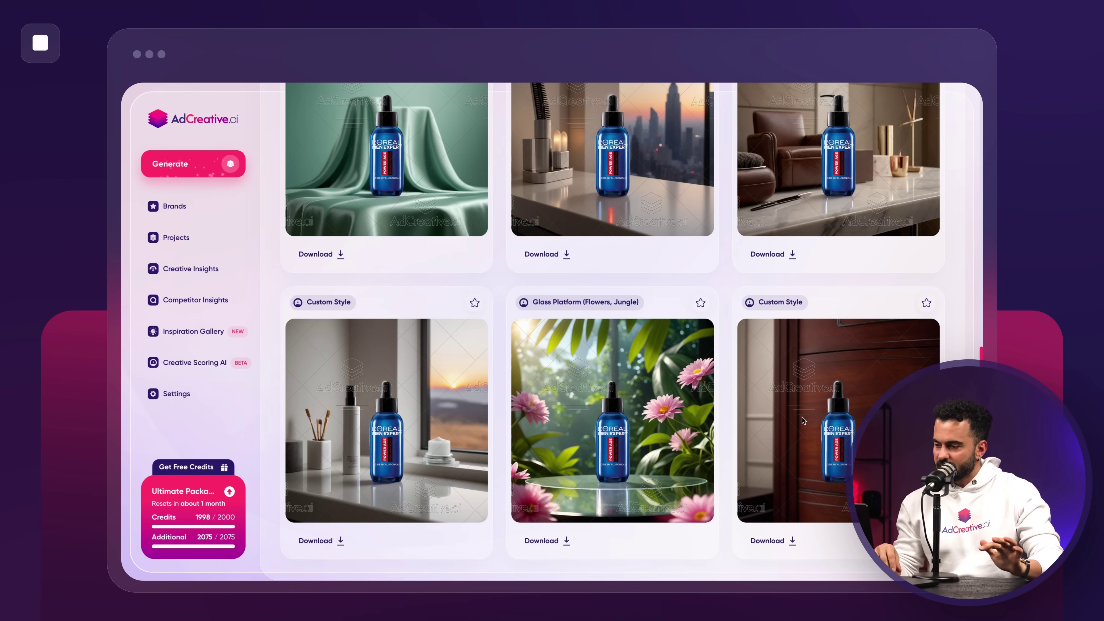
scroll(804, 420, up, 1)
scroll(441, 281, down, 1)
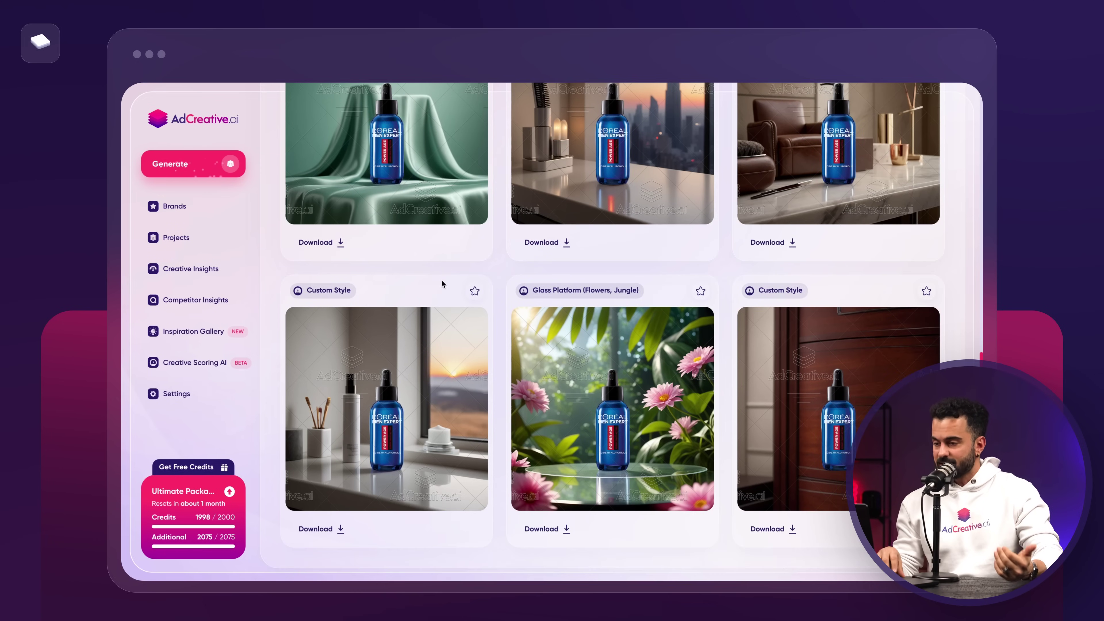
scroll(441, 280, up, 2)
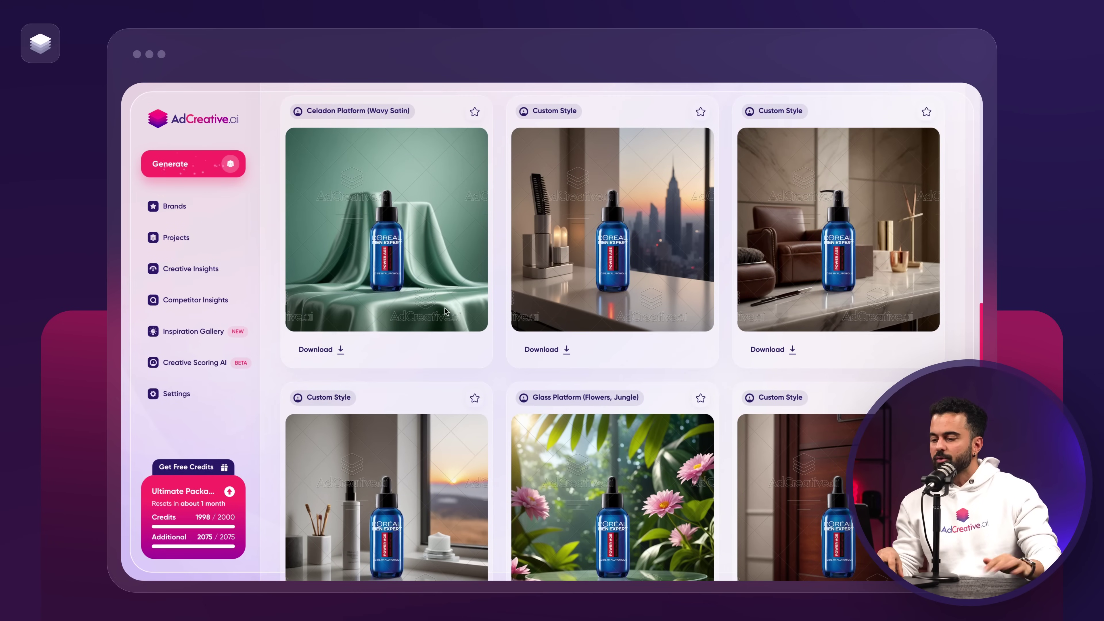
click(315, 353)
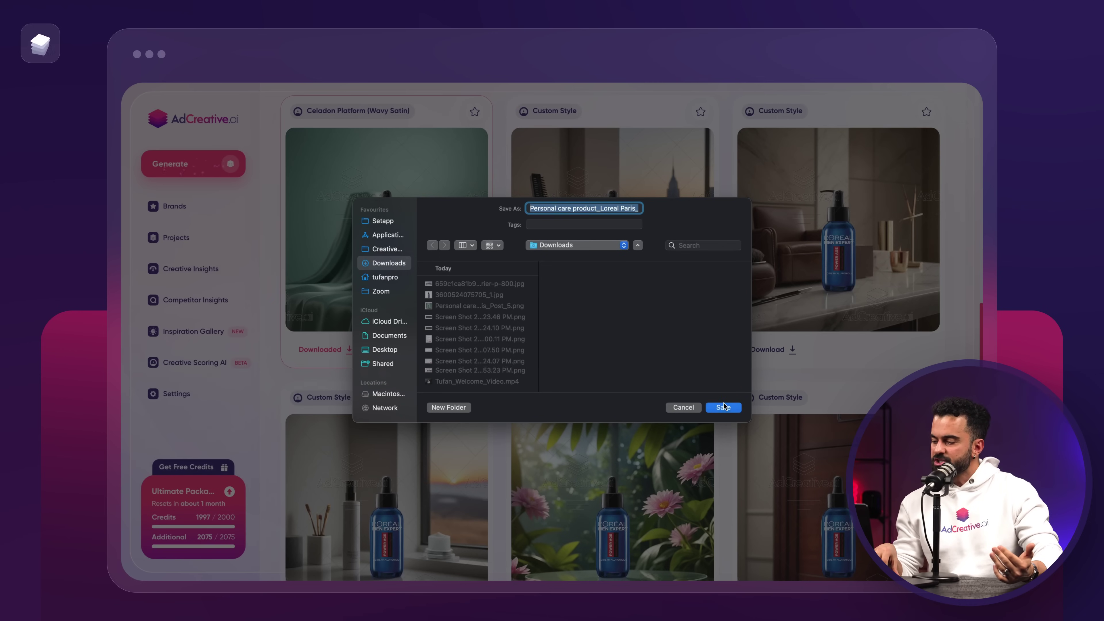
click(723, 406)
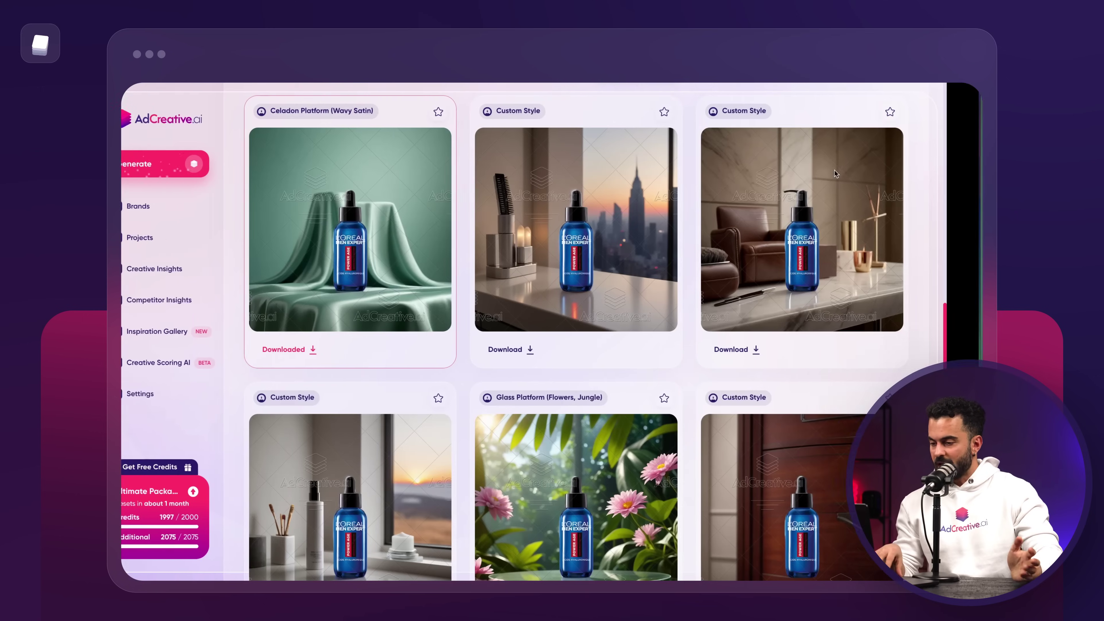
Download the sunset window-sill product image as a PNG and open it.
scroll(492, 198, down, 1)
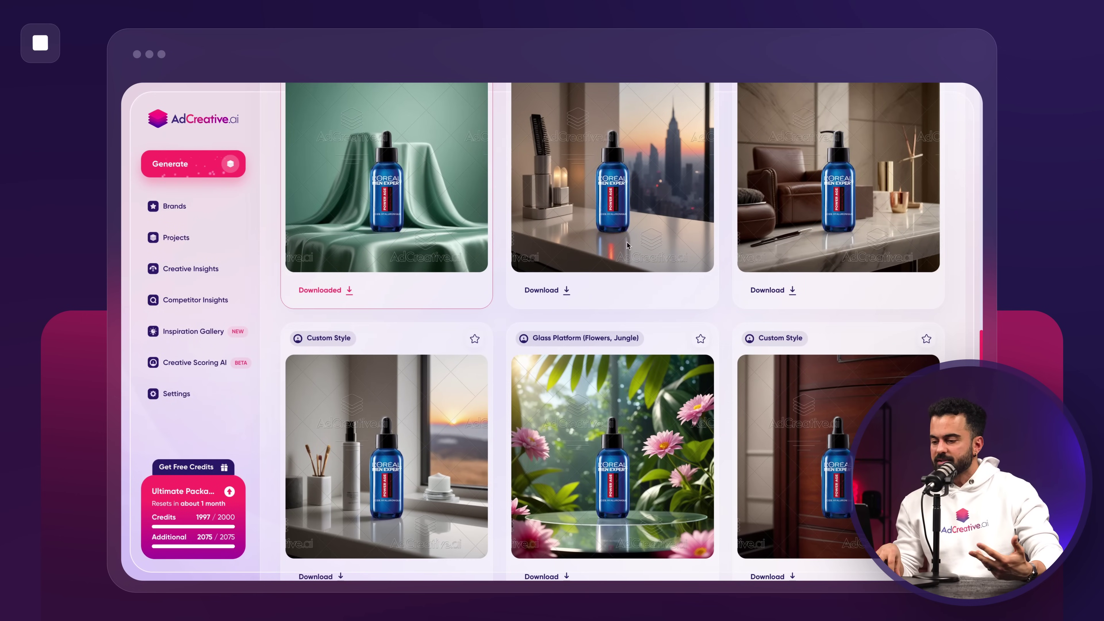
scroll(437, 483, down, 2)
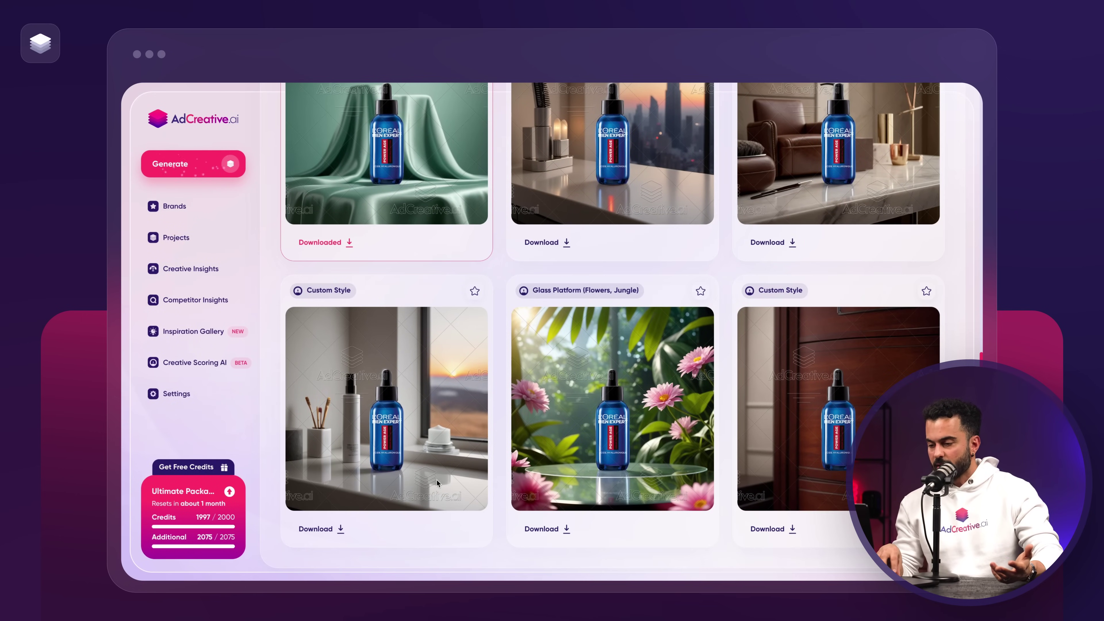
click(341, 529)
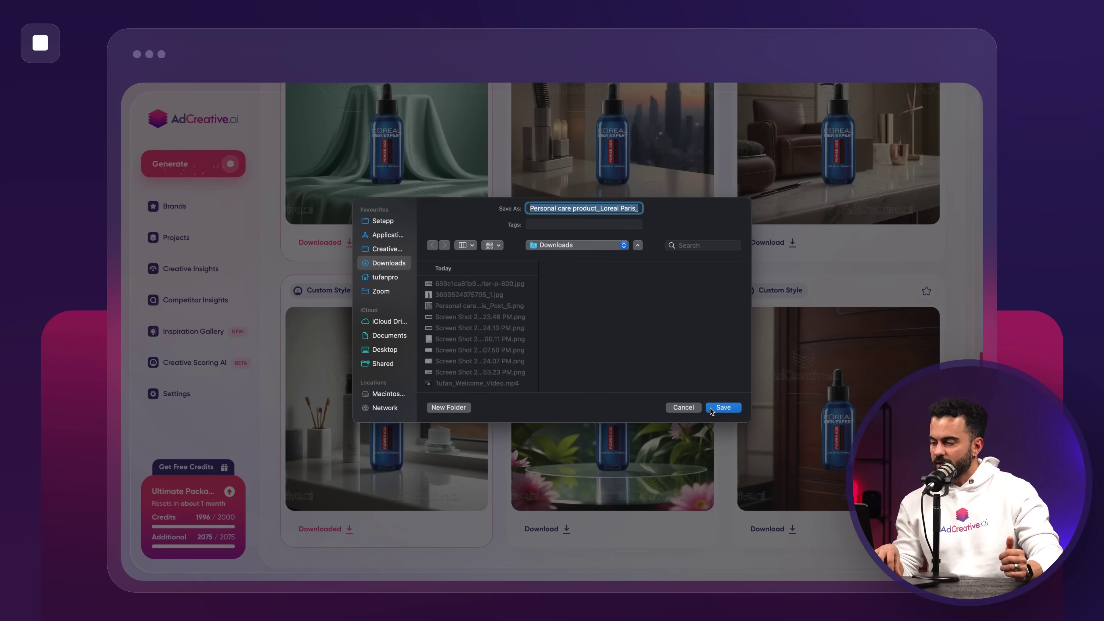
click(713, 408)
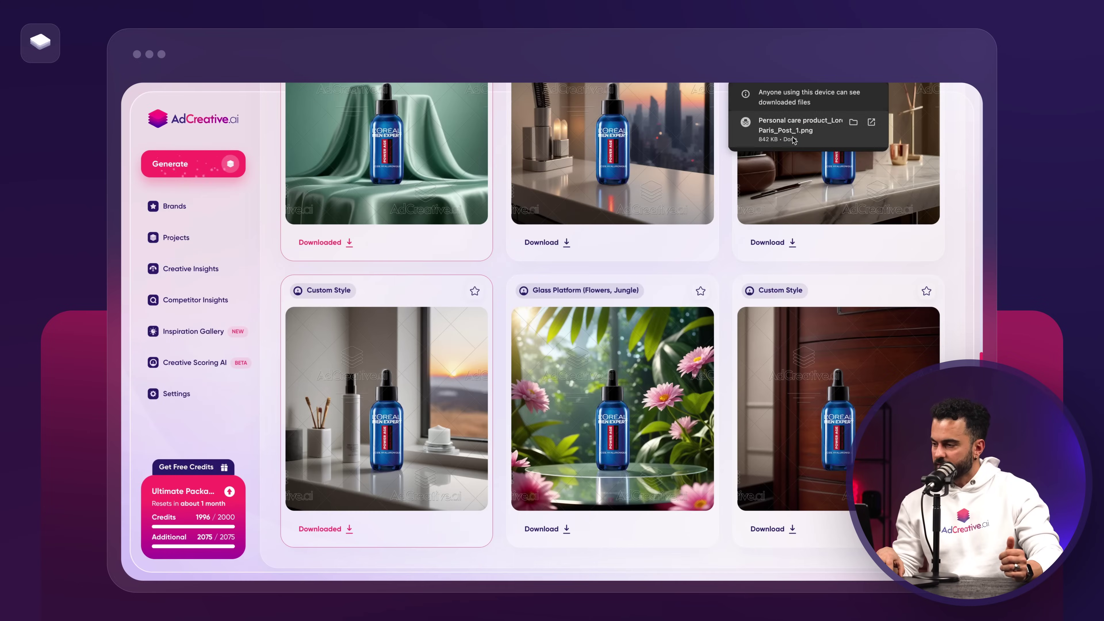
click(793, 139)
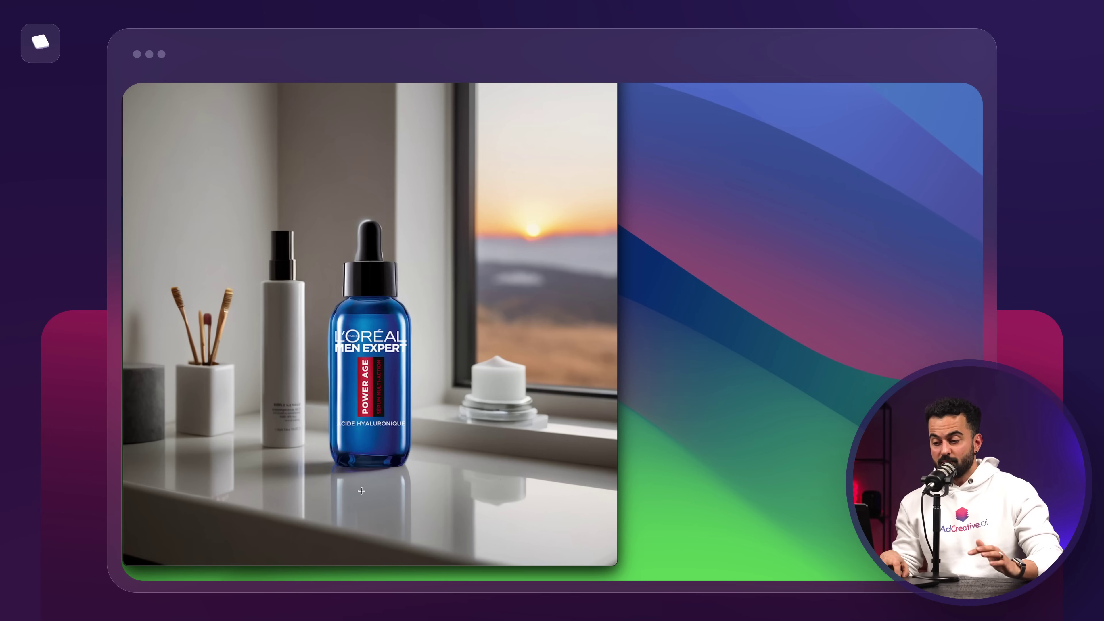
Leave Preview and return to the AdCreative.ai AI-Generated Assets page, scrolling back toward the top.
key(ctrl+Left)
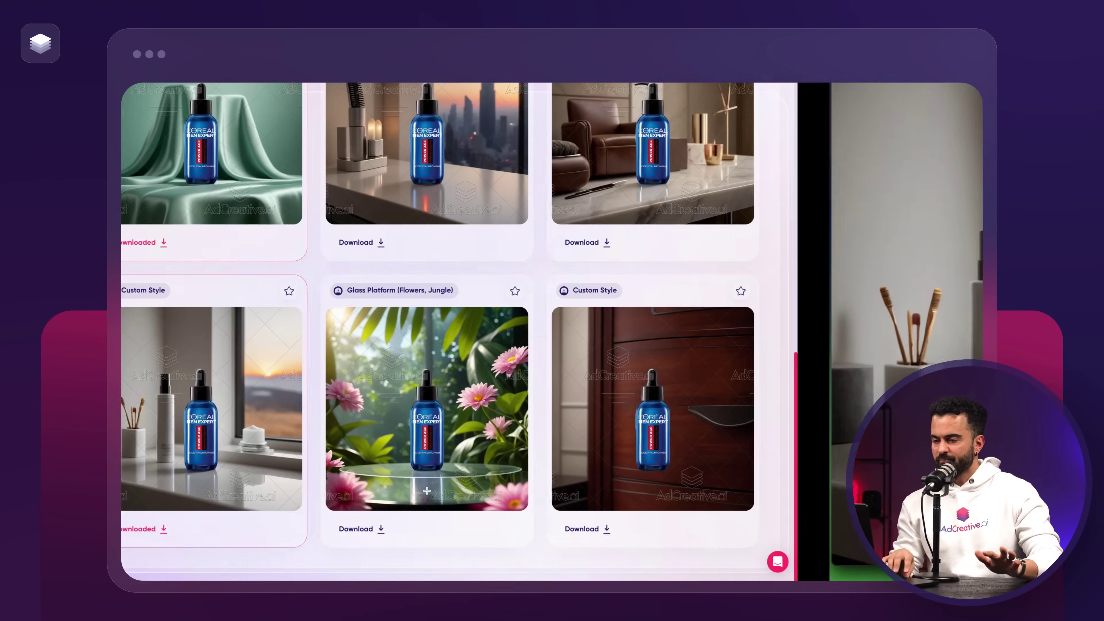
scroll(427, 490, up, 1)
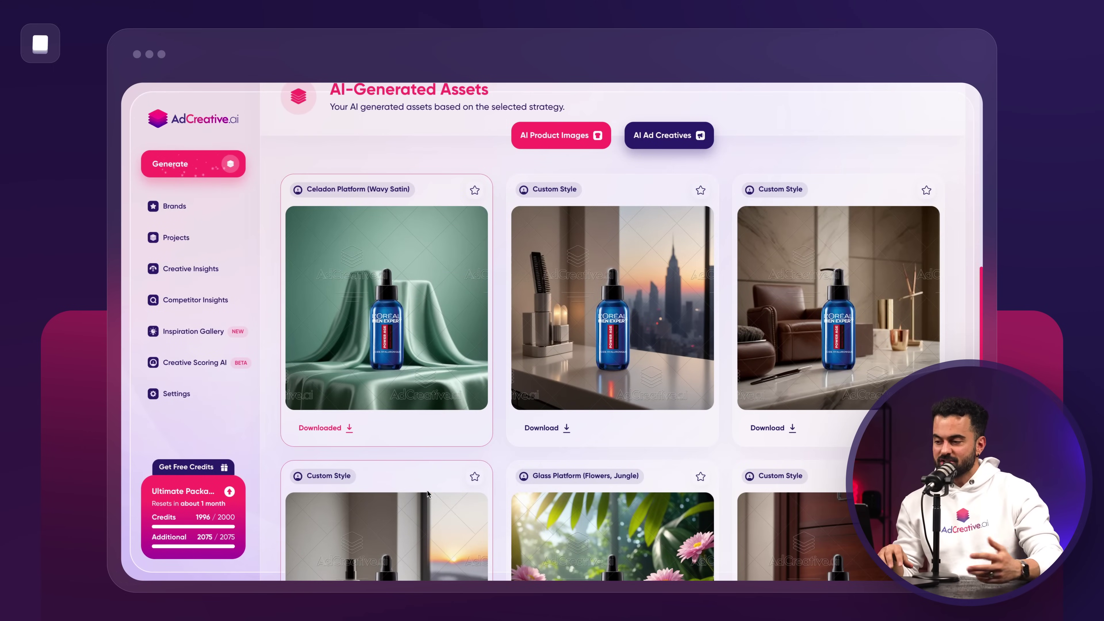
Switch to AI Ad Creatives and browse the 'Ready for age-defying skin?' ads scored 100, 97 and 91.
click(646, 137)
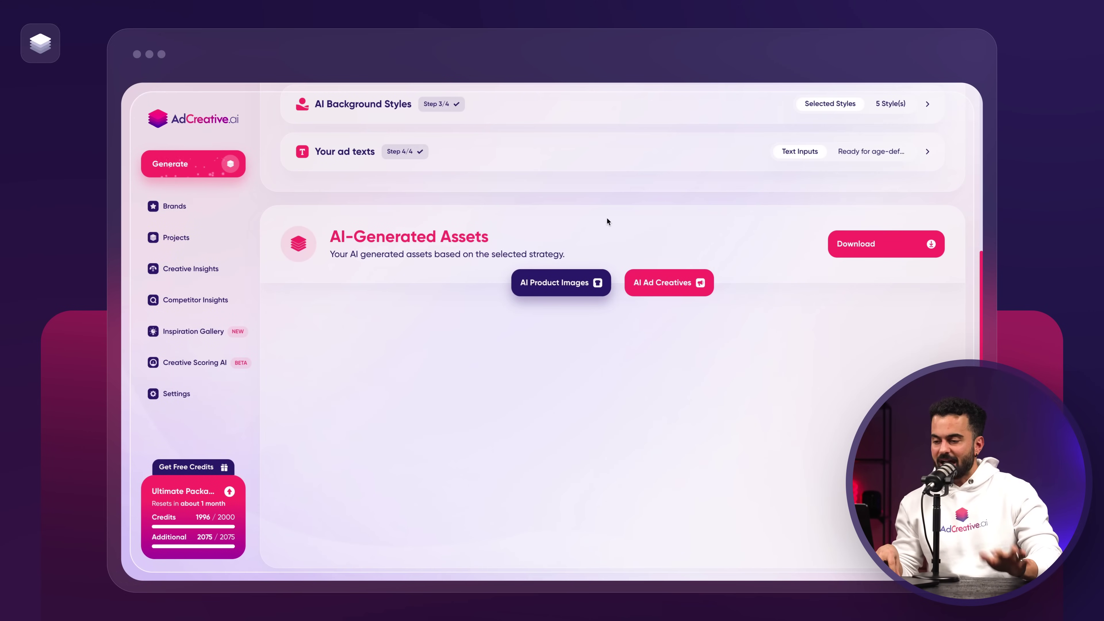
scroll(586, 205, down, 3)
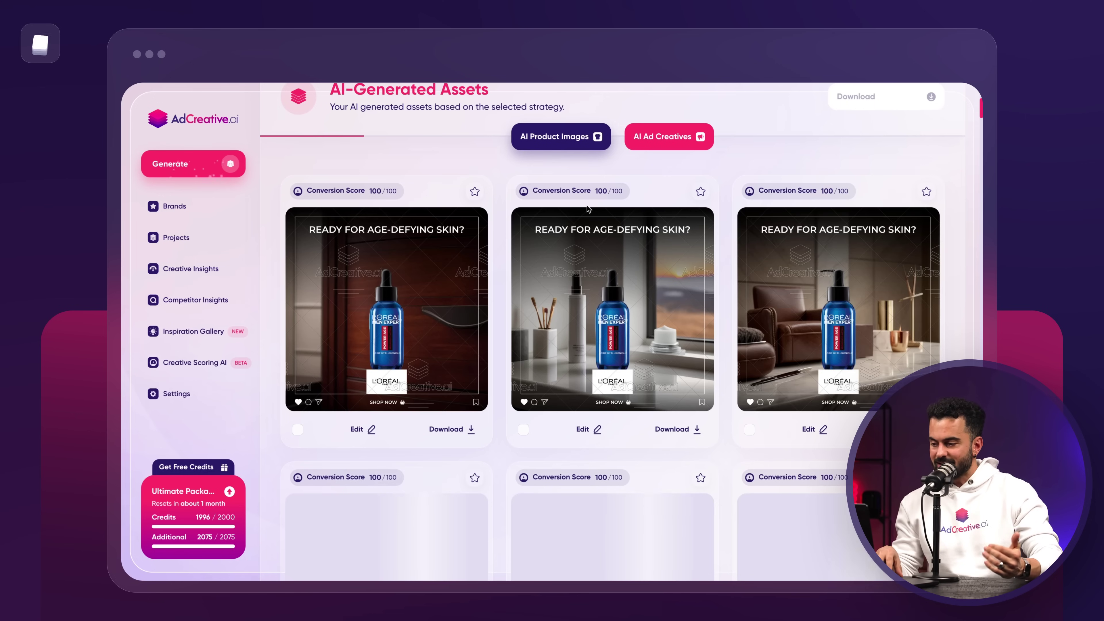
scroll(587, 205, down, 2)
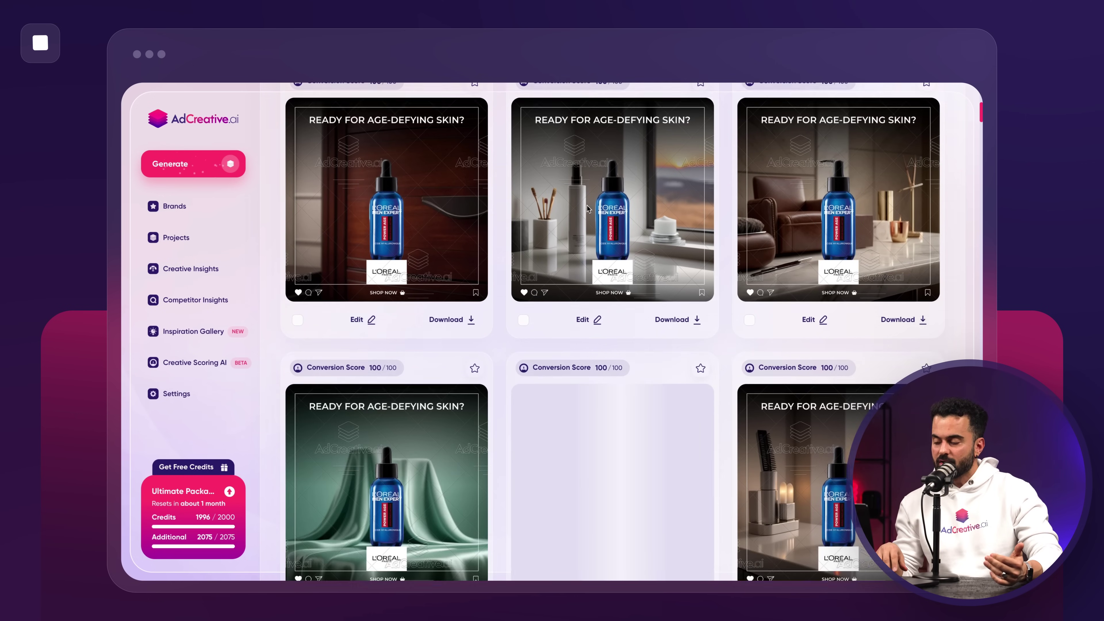
scroll(586, 205, down, 7)
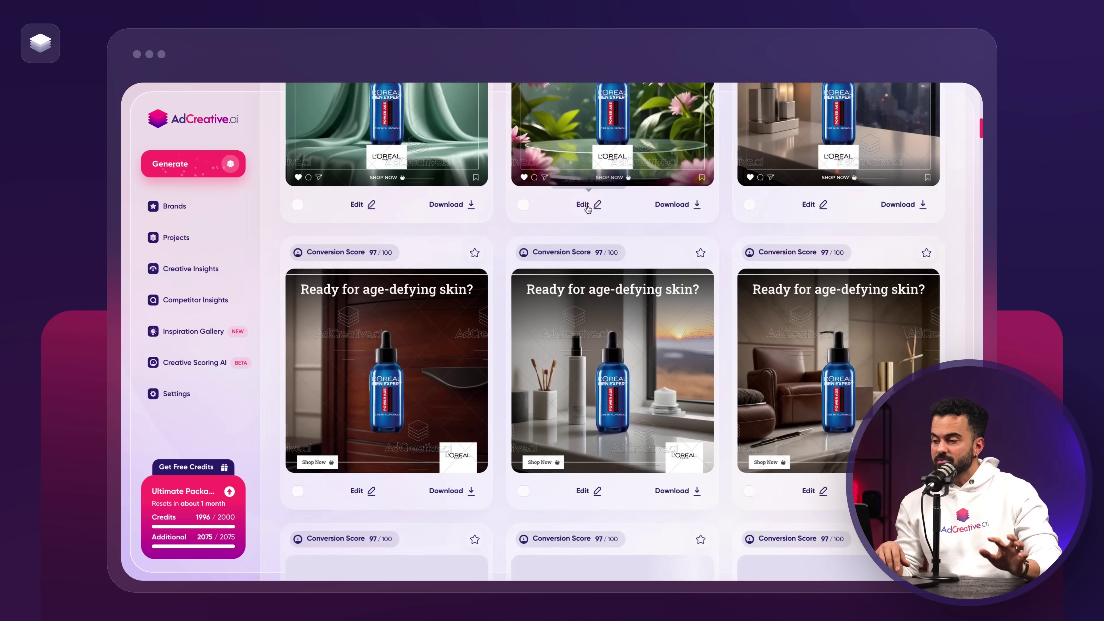
scroll(588, 209, down, 1)
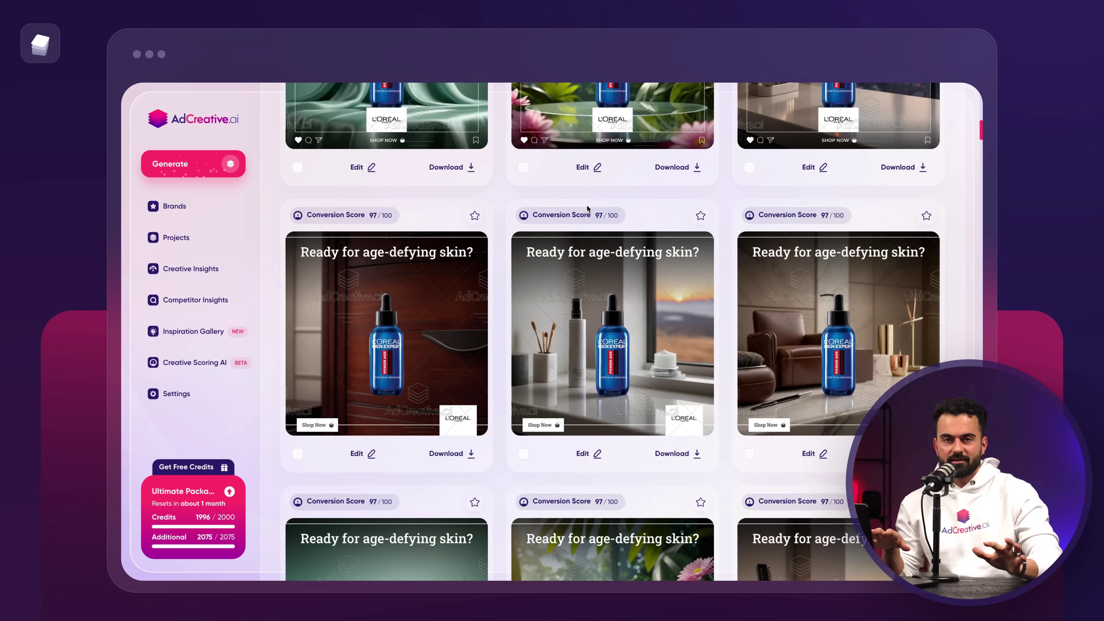
scroll(587, 206, down, 1)
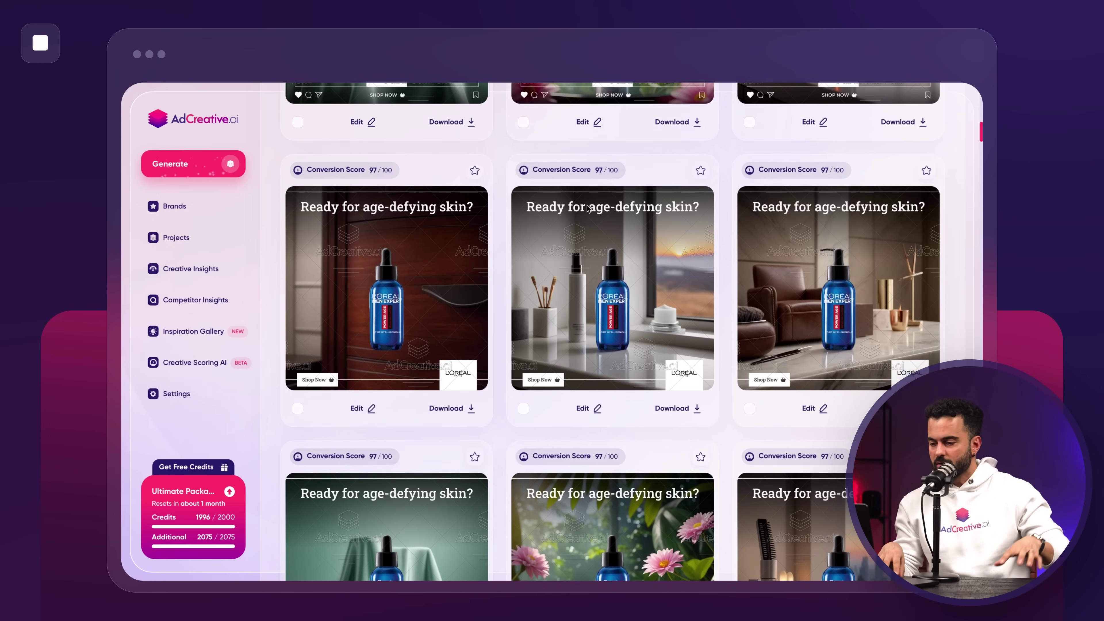
scroll(586, 205, down, 6)
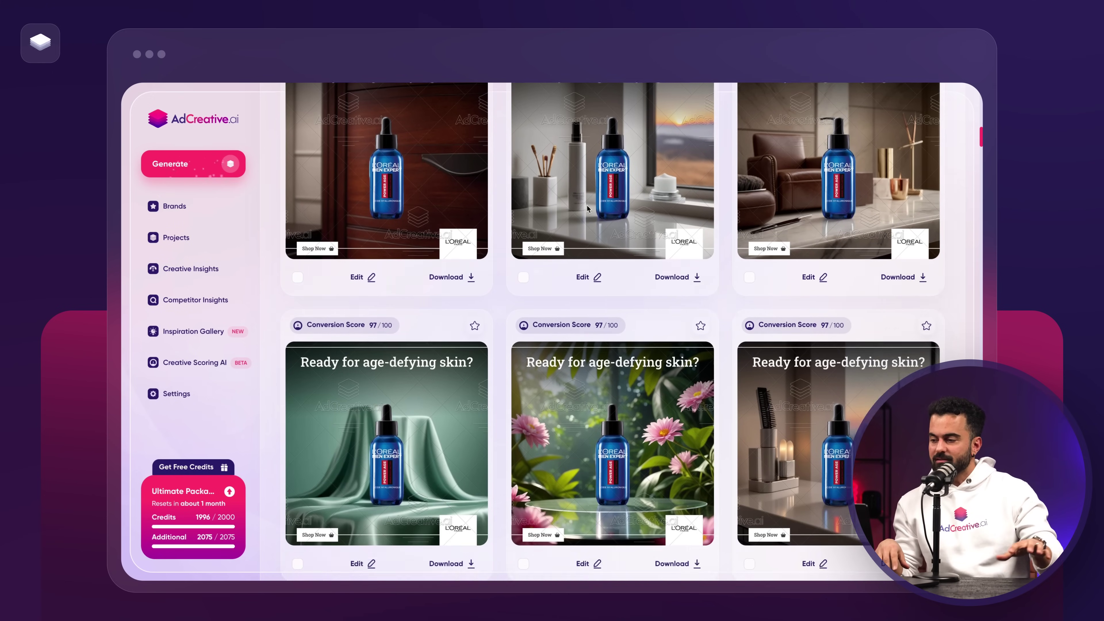
scroll(586, 206, up, 1)
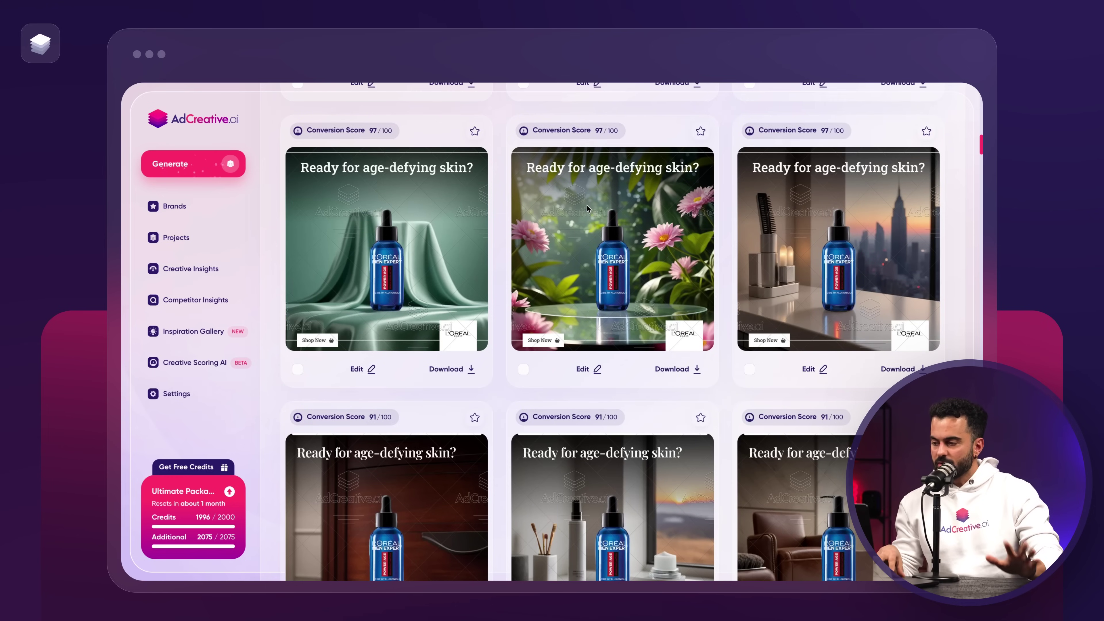
Download the 97-scored flower-and-glass-platform ad as a PNG, view it, and return to the gallery.
click(680, 375)
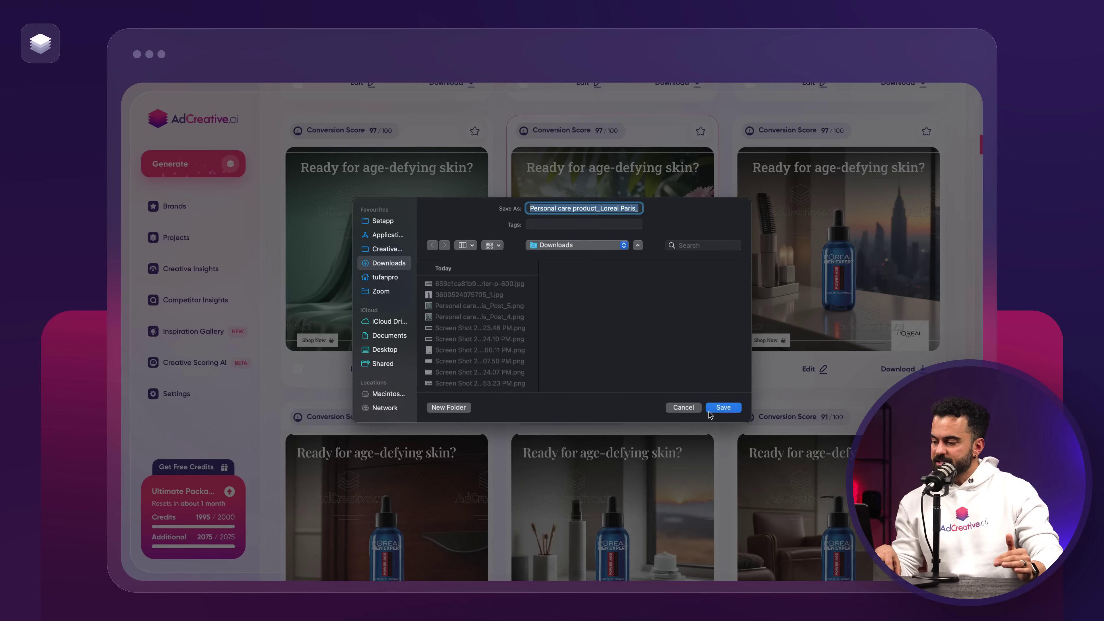
click(712, 409)
click(790, 130)
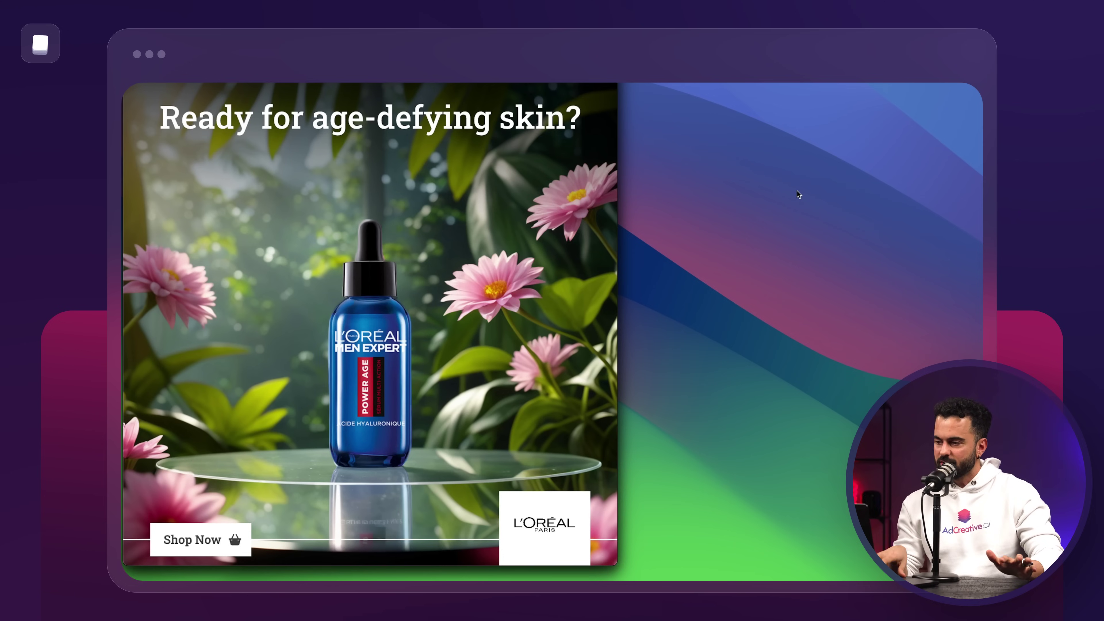
key(ctrl+Left)
scroll(797, 194, down, 4)
scroll(797, 191, down, 8)
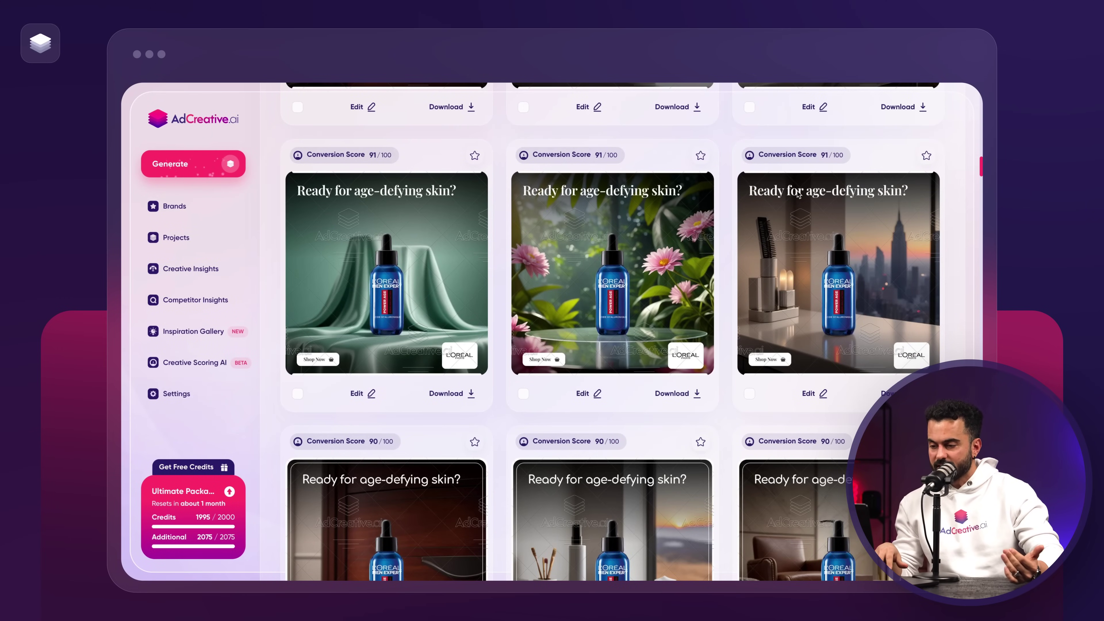
scroll(613, 241, down, 15)
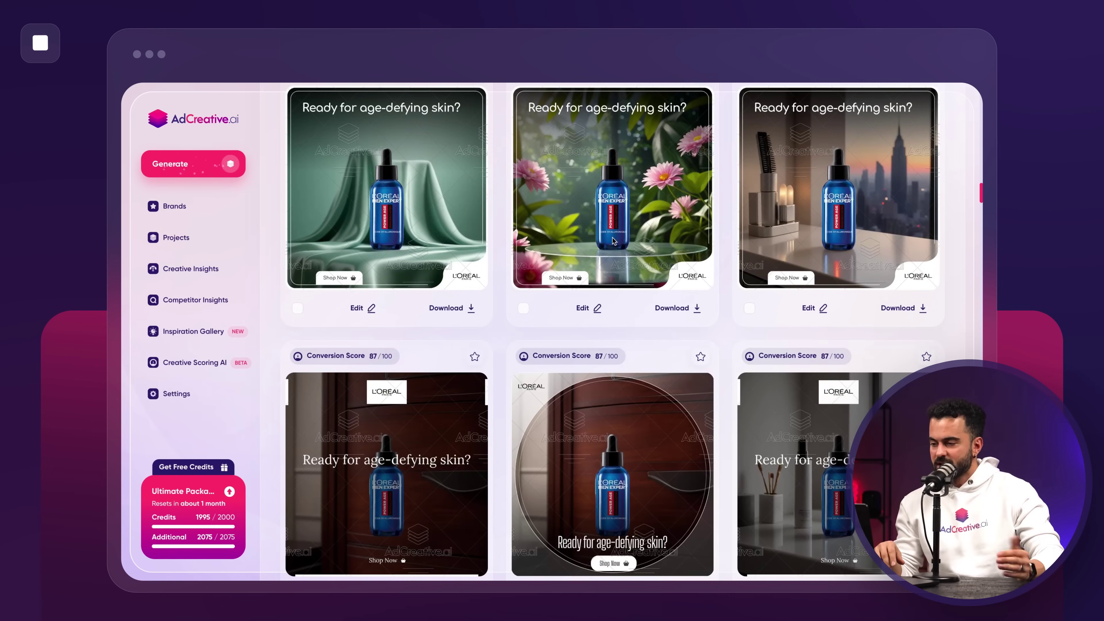
scroll(613, 240, down, 5)
scroll(613, 240, down, 8)
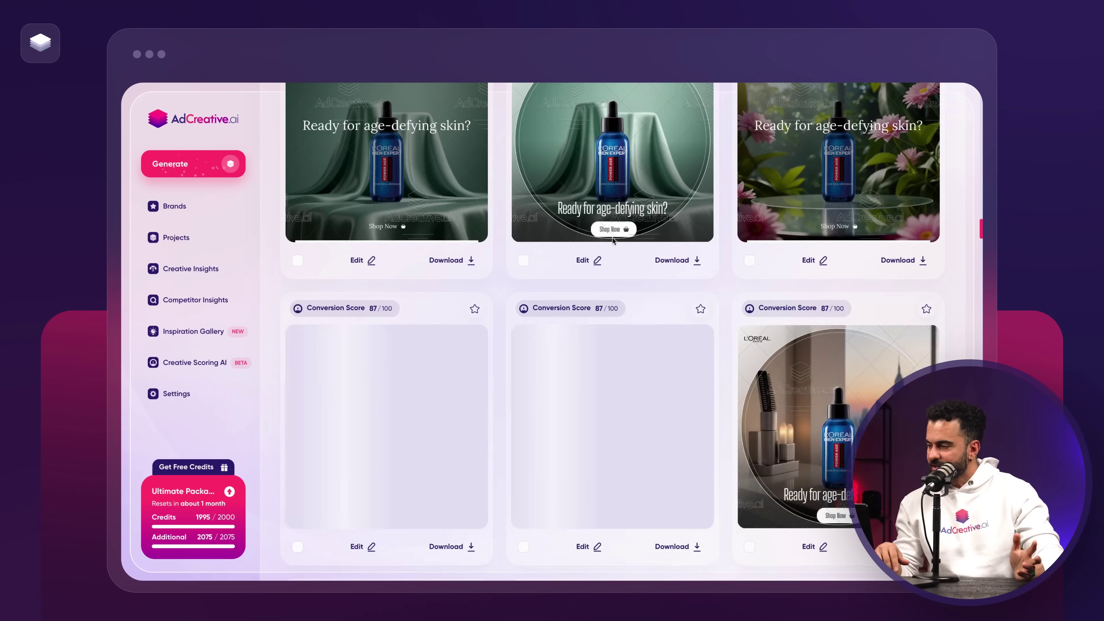
scroll(613, 240, down, 5)
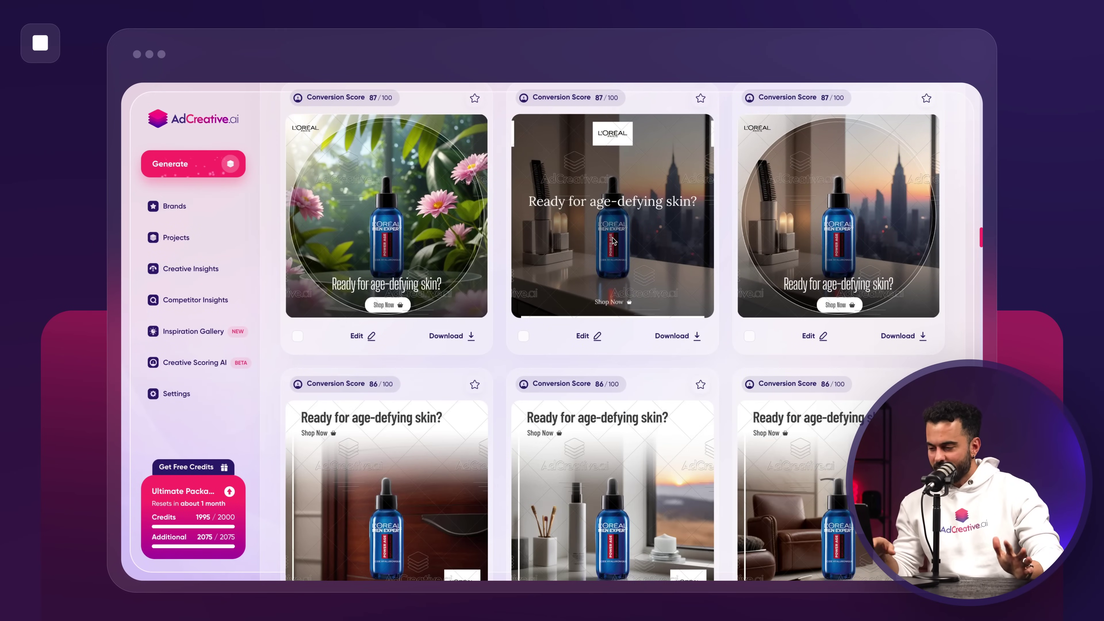
scroll(613, 240, down, 10)
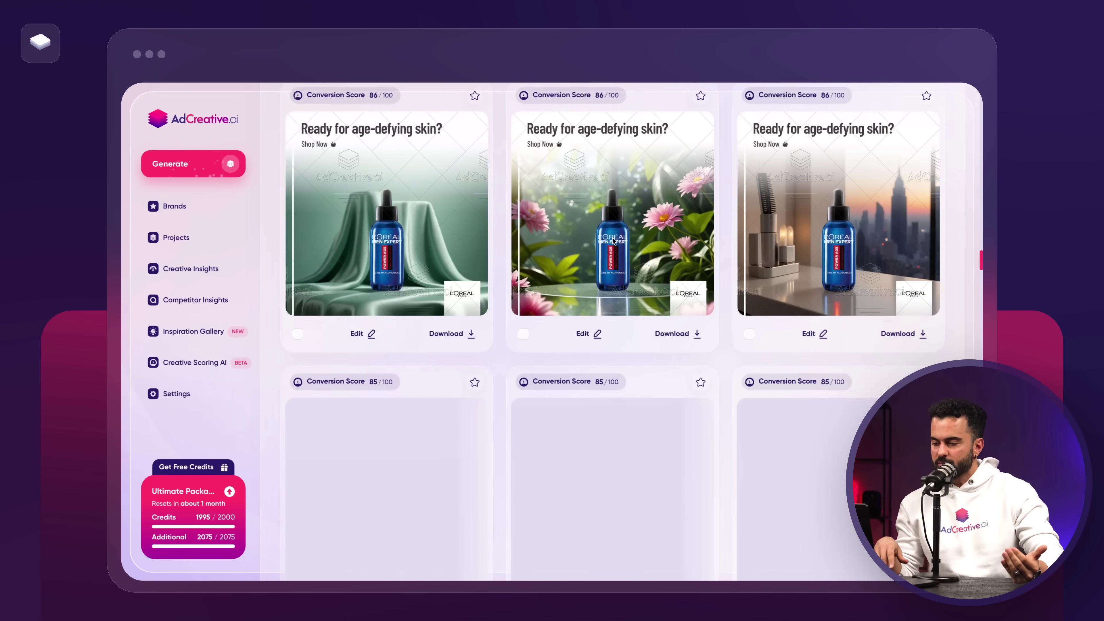
scroll(613, 240, down, 5)
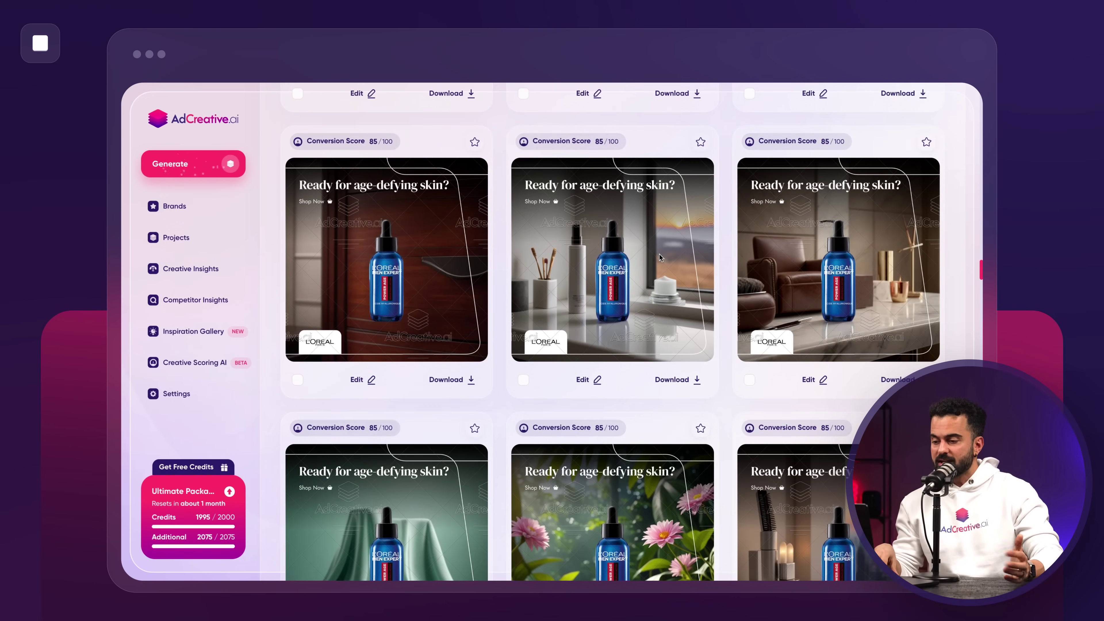
Save the 85/100 sunset-windowsill ad as 'Personal care product_Loreal Paris_Post_0.png' and view it full size.
click(692, 382)
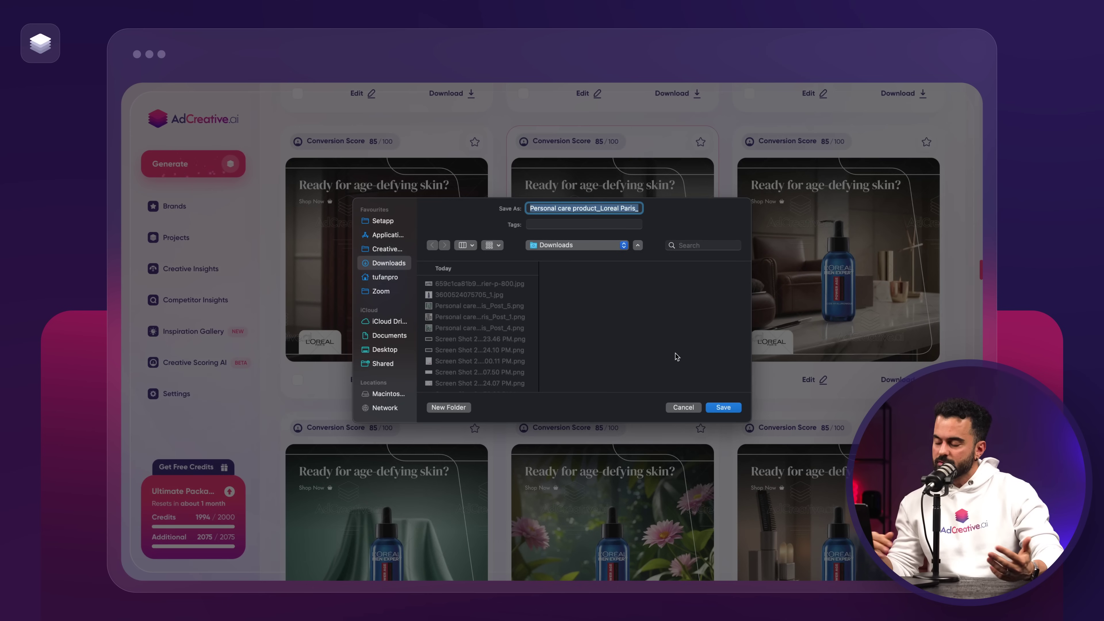
click(723, 407)
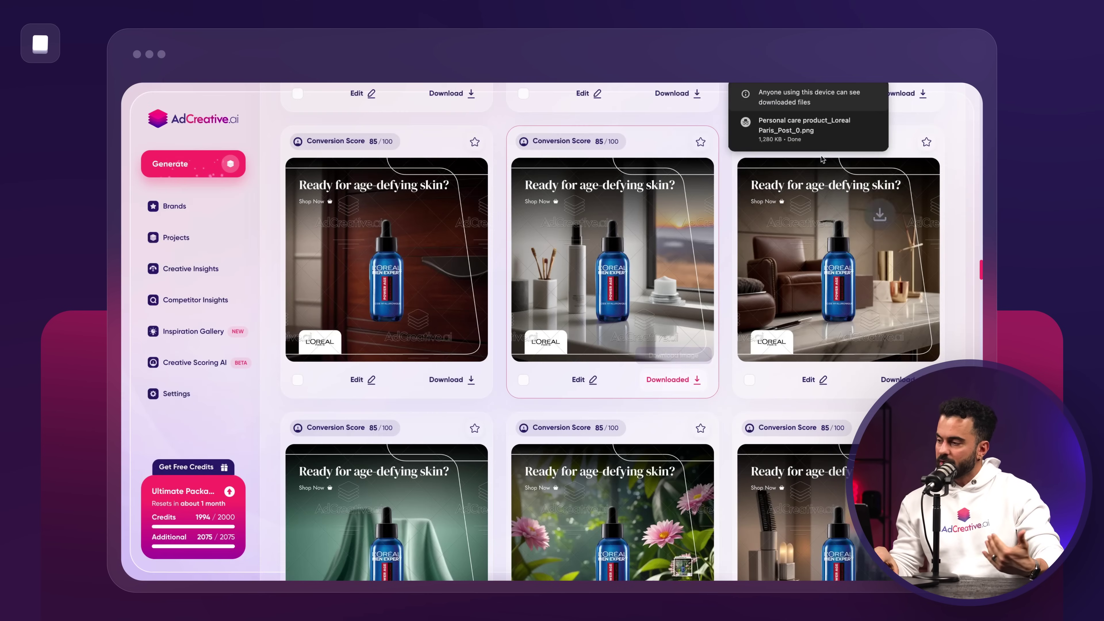
click(806, 138)
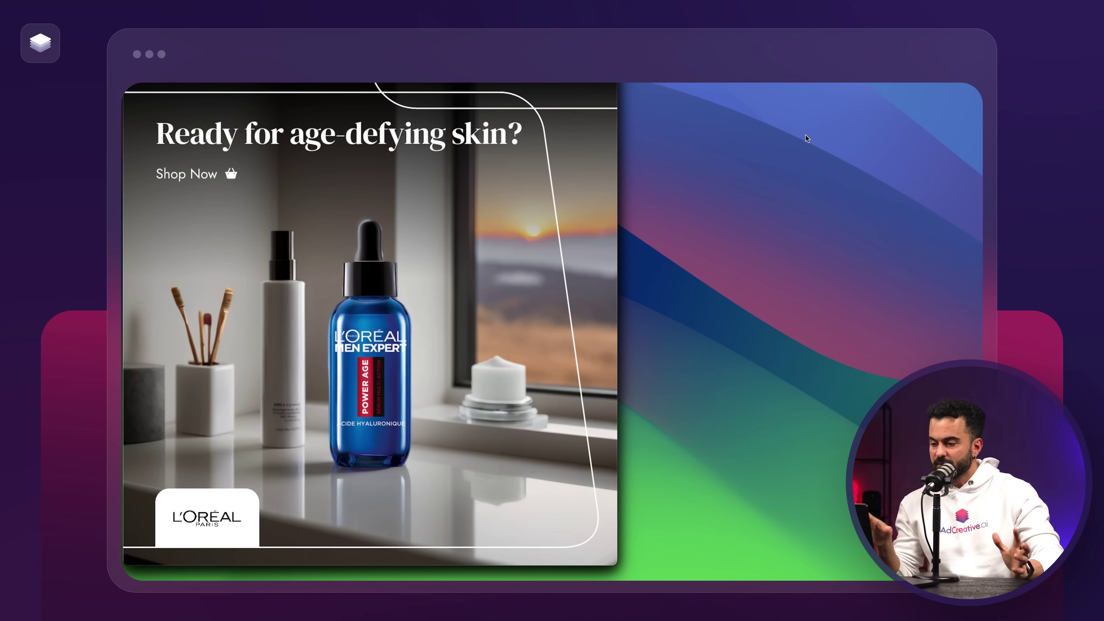
key(ctrl+Left)
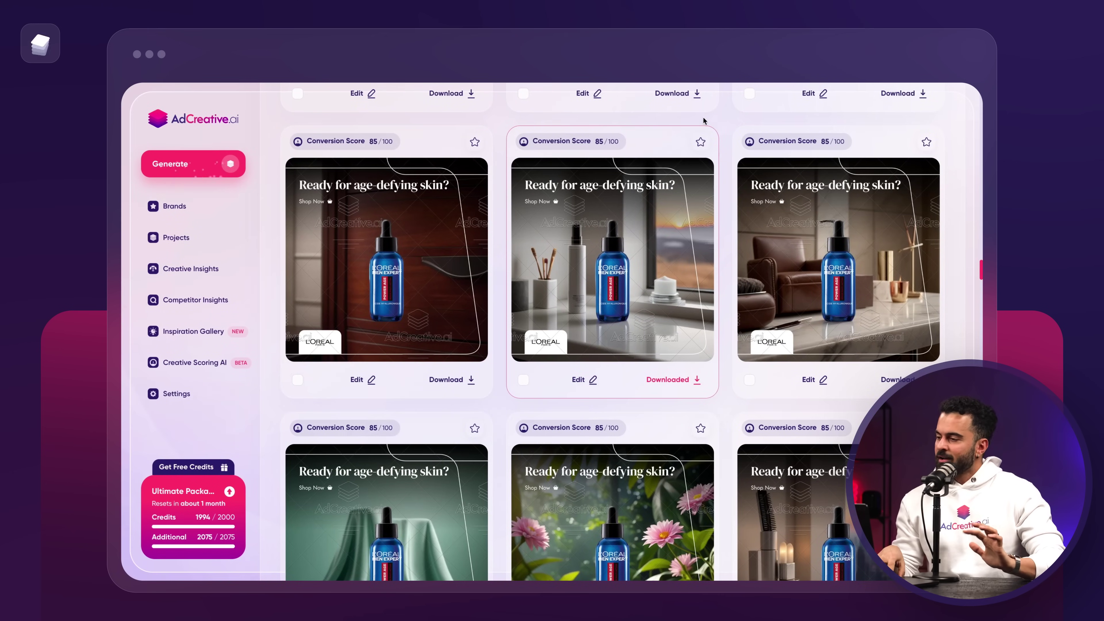
scroll(704, 121, down, 5)
scroll(704, 120, down, 2)
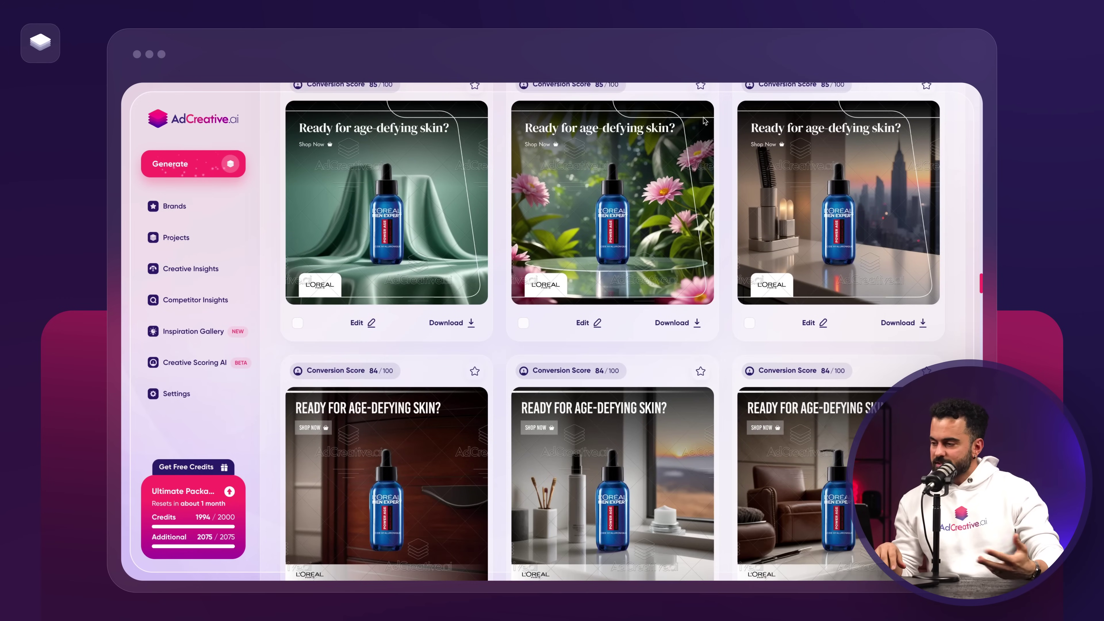
scroll(714, 136, down, 4)
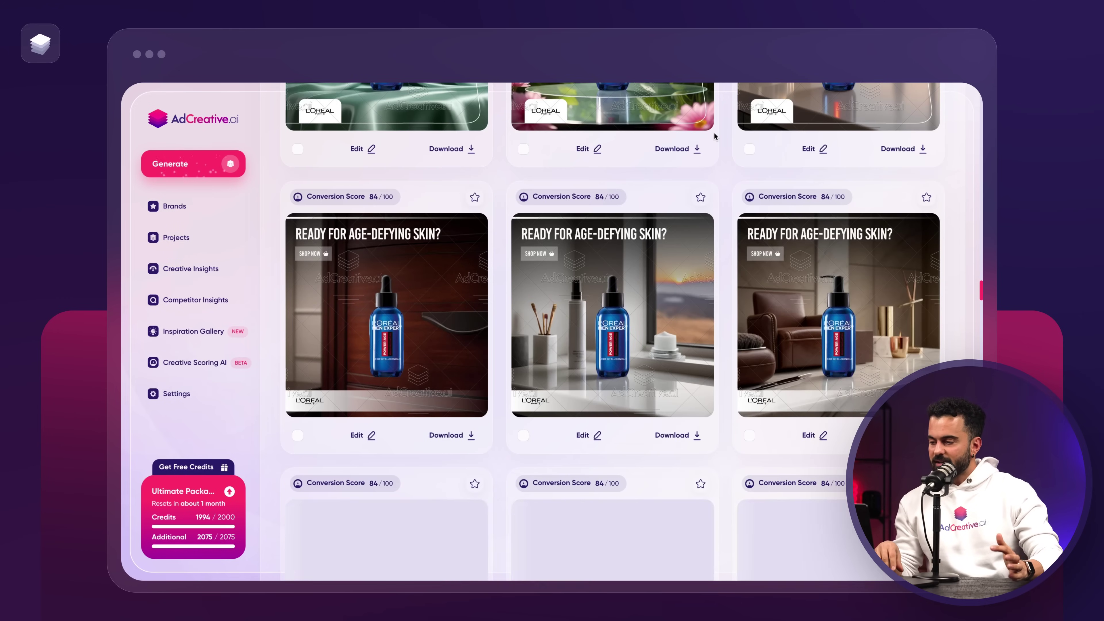